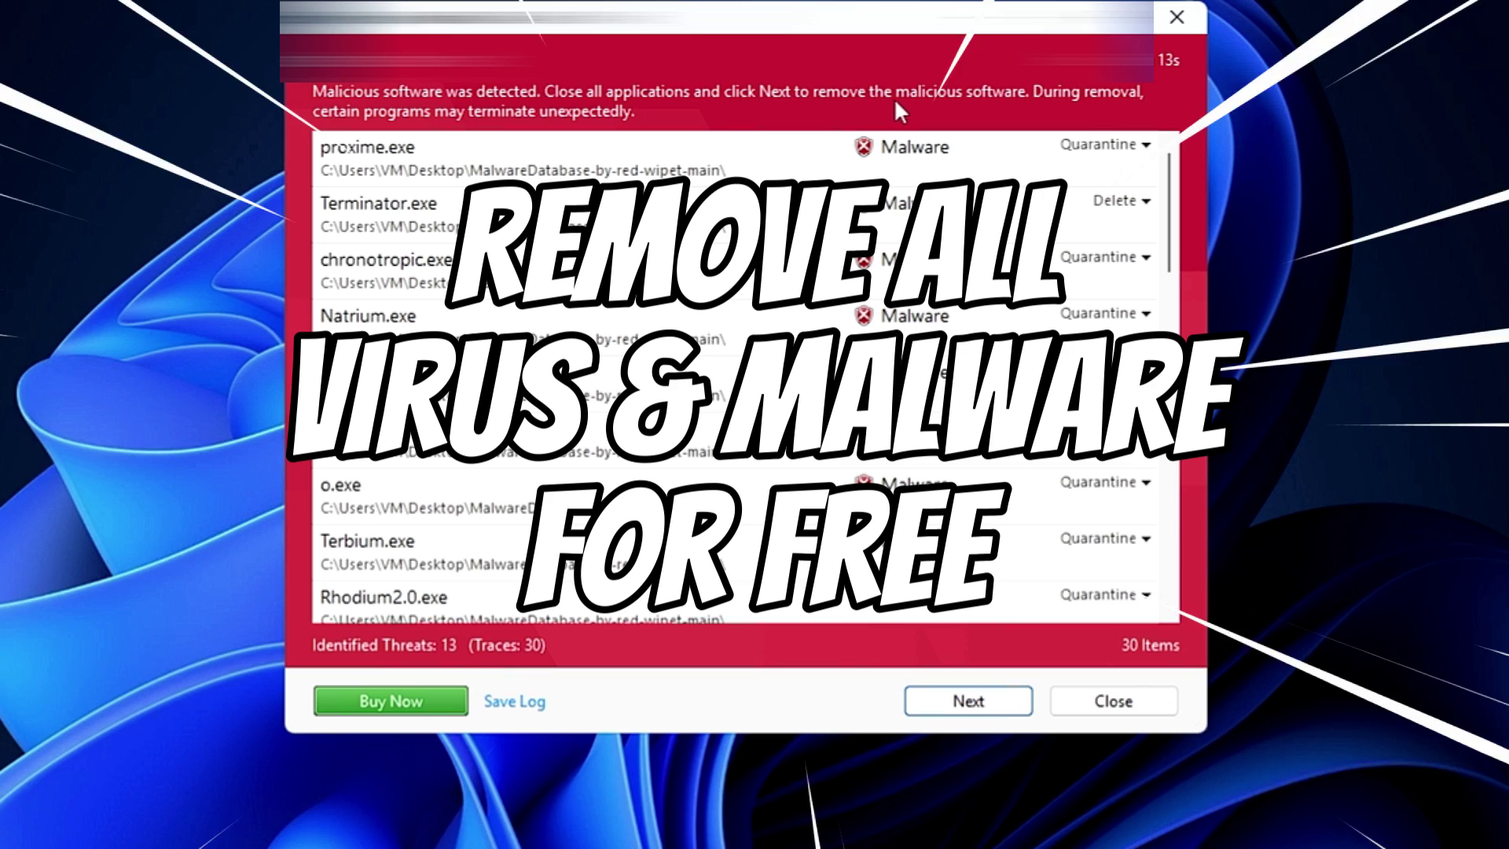
- Select proxime.exe in HitmanPro's list of 13 threats to inspect its detection
click(430, 179)
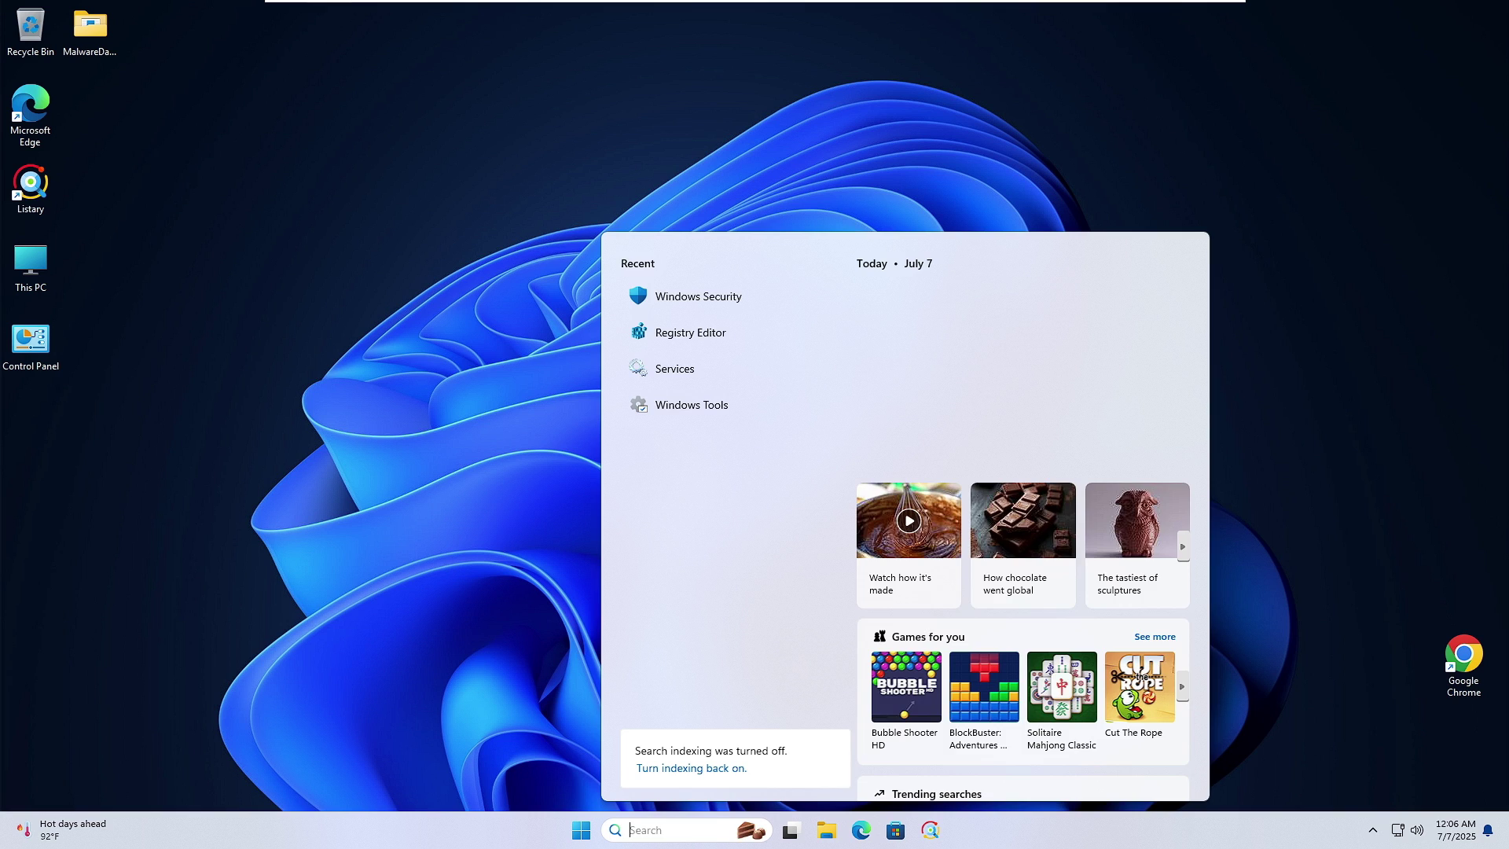
- Launch Chrome, search 'hitman pro' and open the official hitmanpro.com site
text(ch)
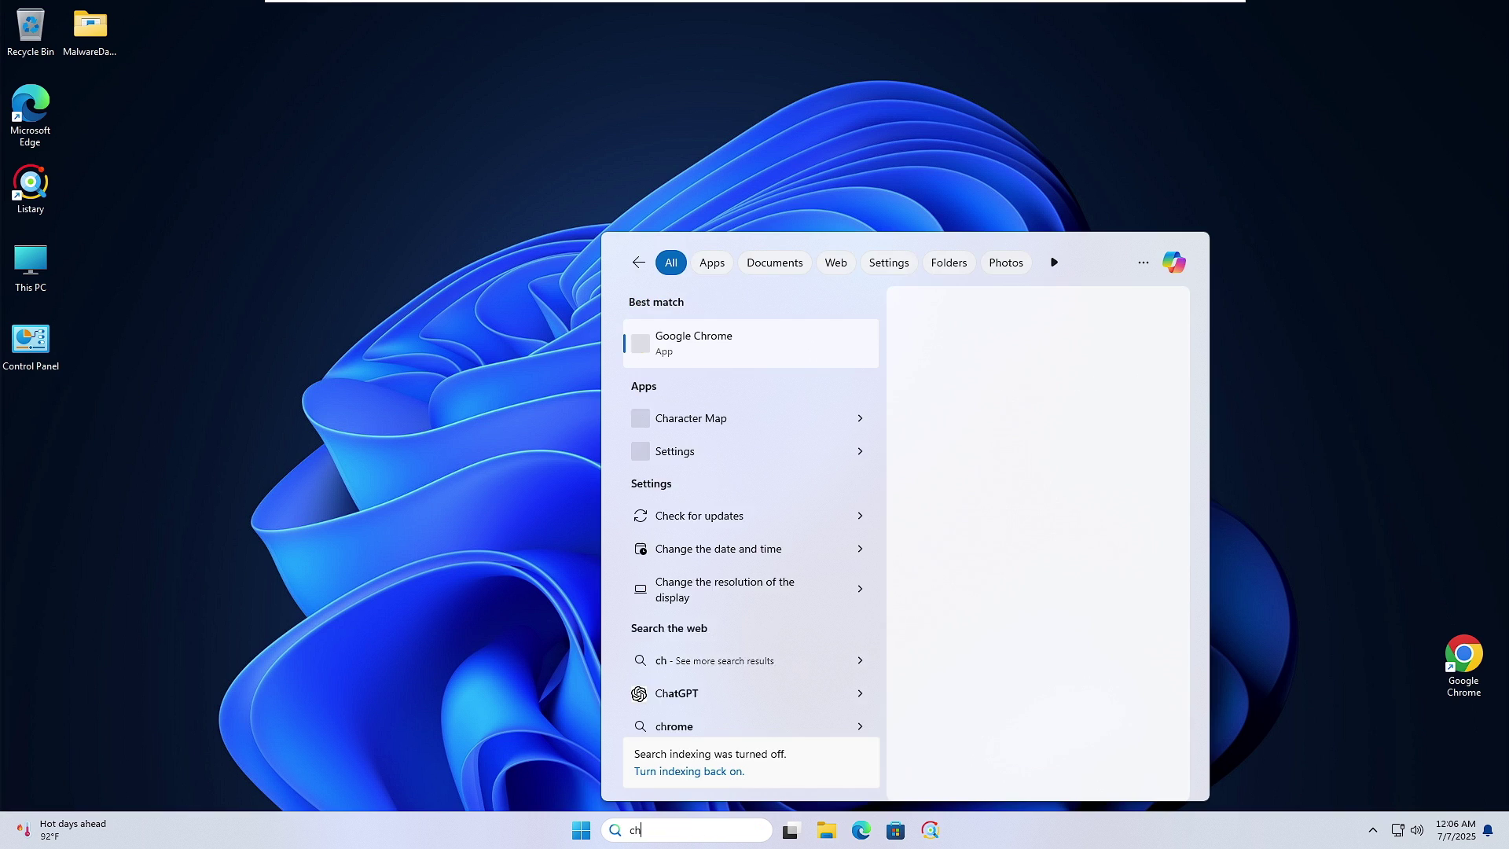
text(rome)
click(699, 334)
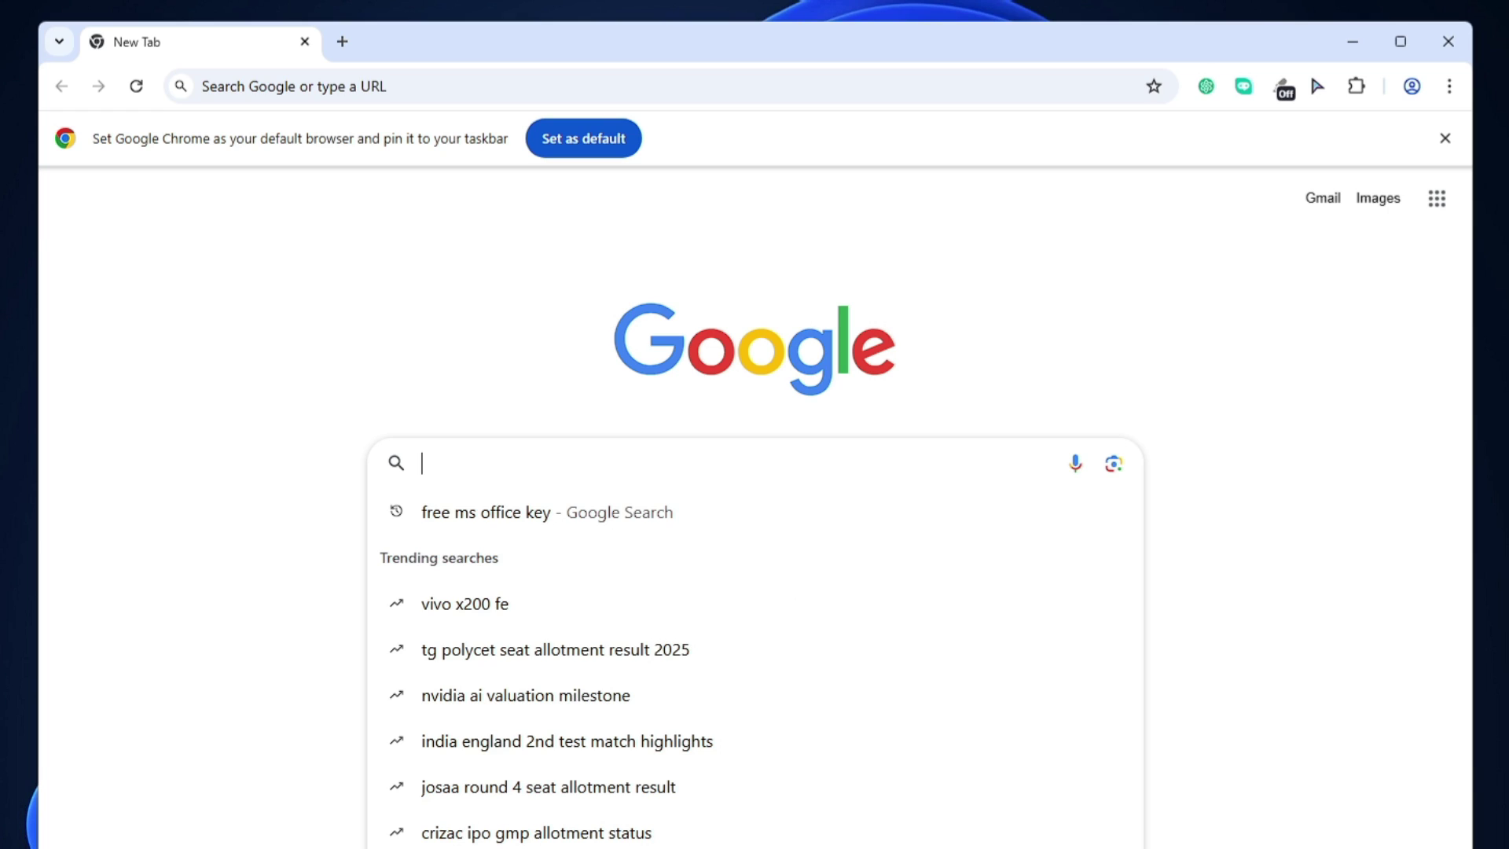
text(hitman)
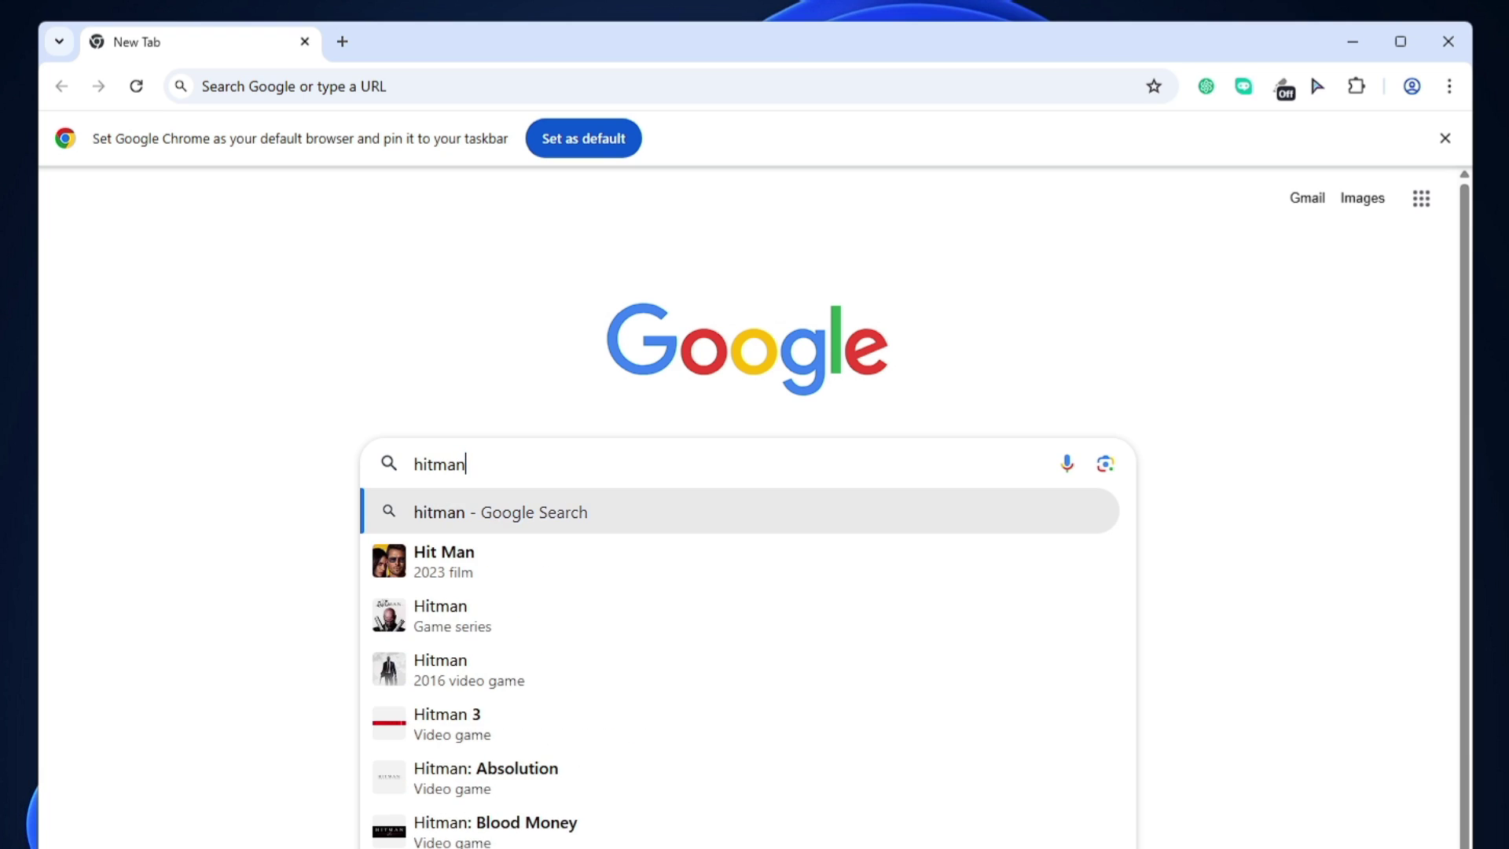
text( pro)
key(Return)
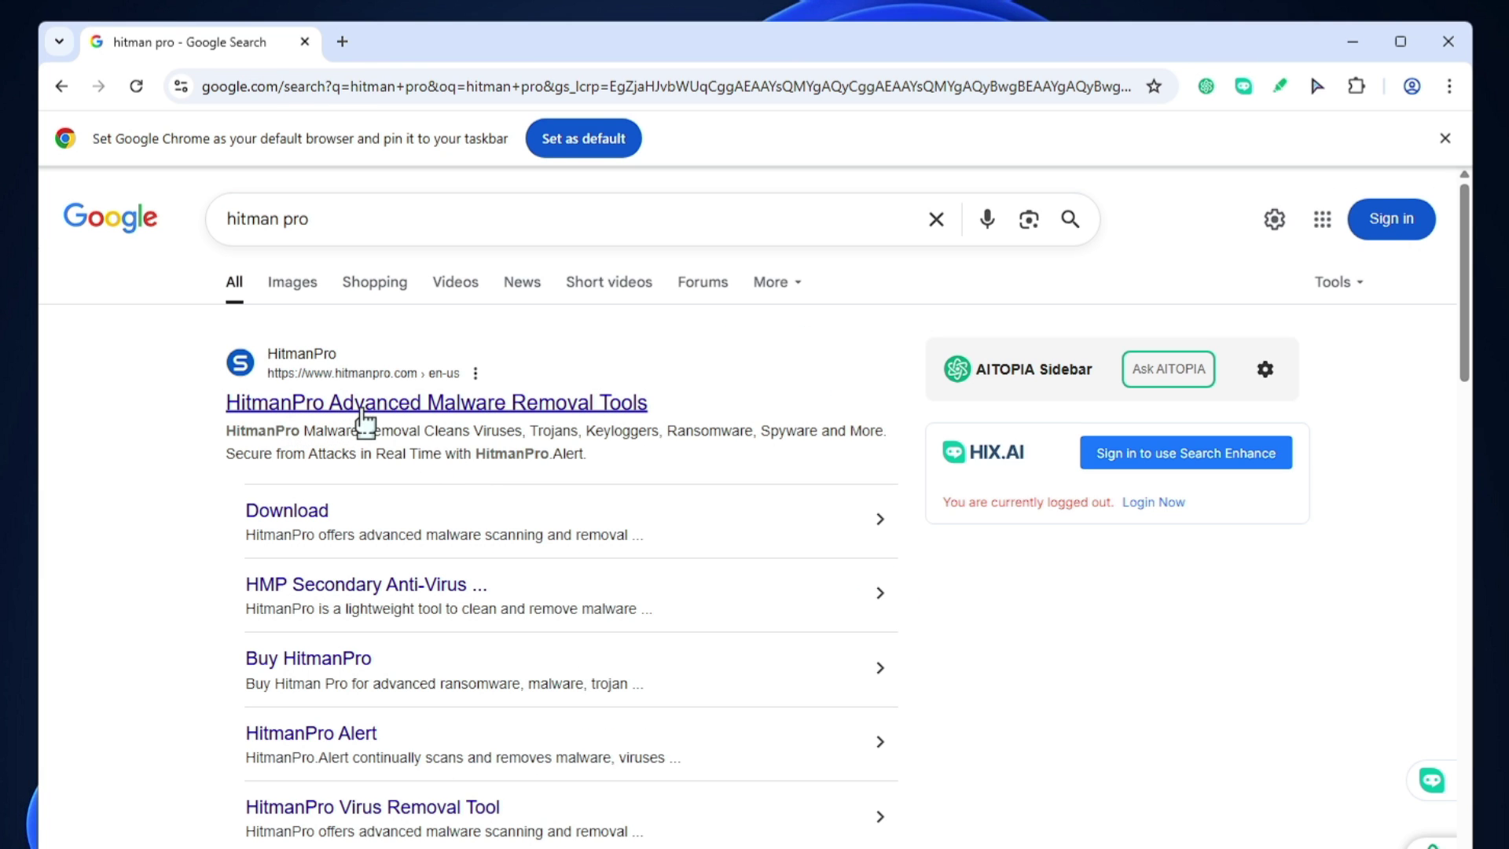
click(369, 409)
- Download the 64-bit HitmanPro installer from the free trial page and open HitmanPro_x64.exe
scroll(374, 424, down, 2)
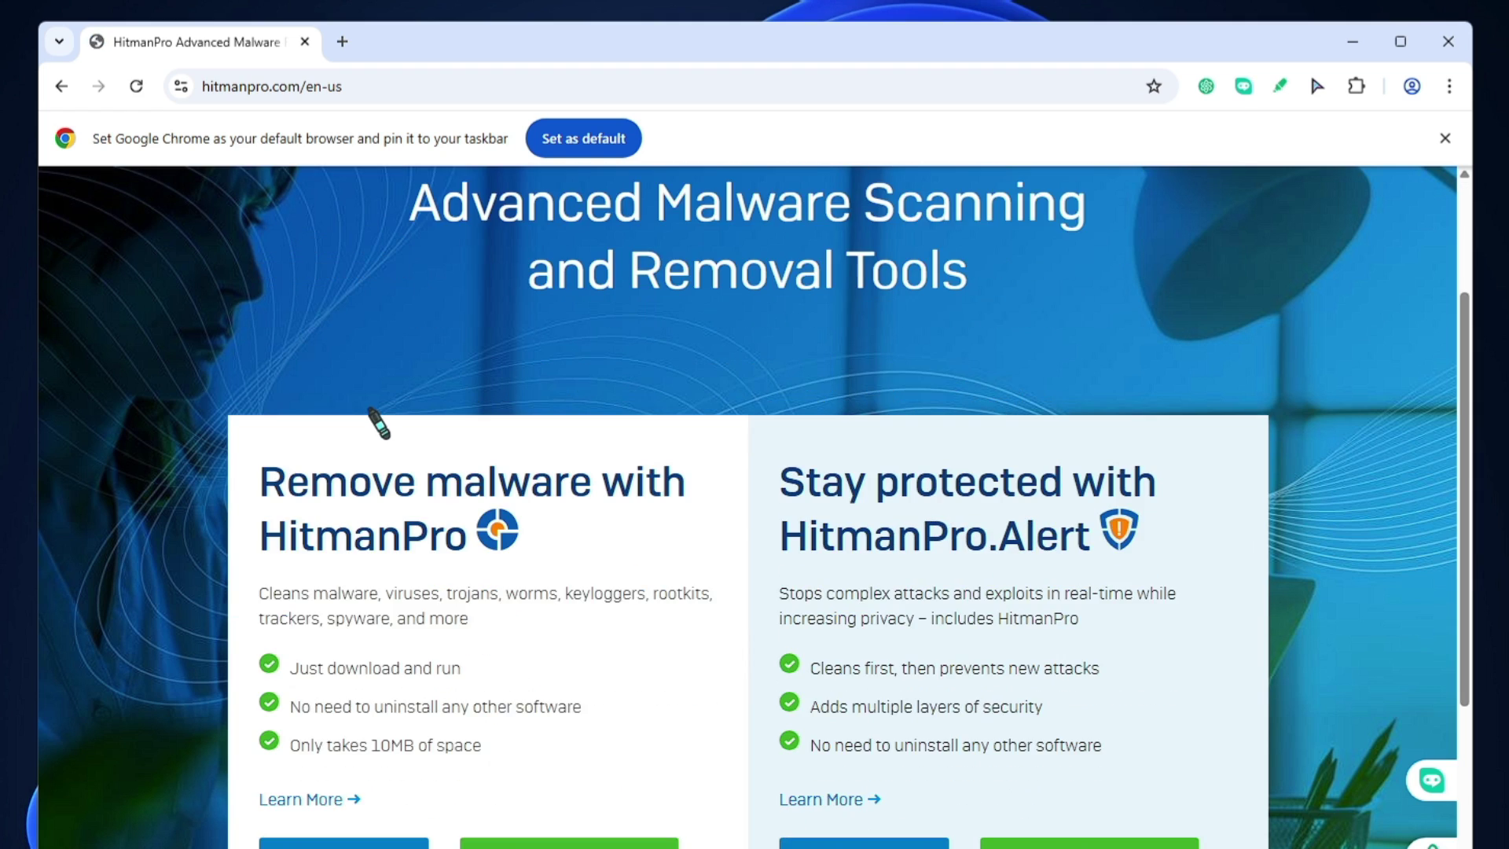
scroll(375, 437, down, 2)
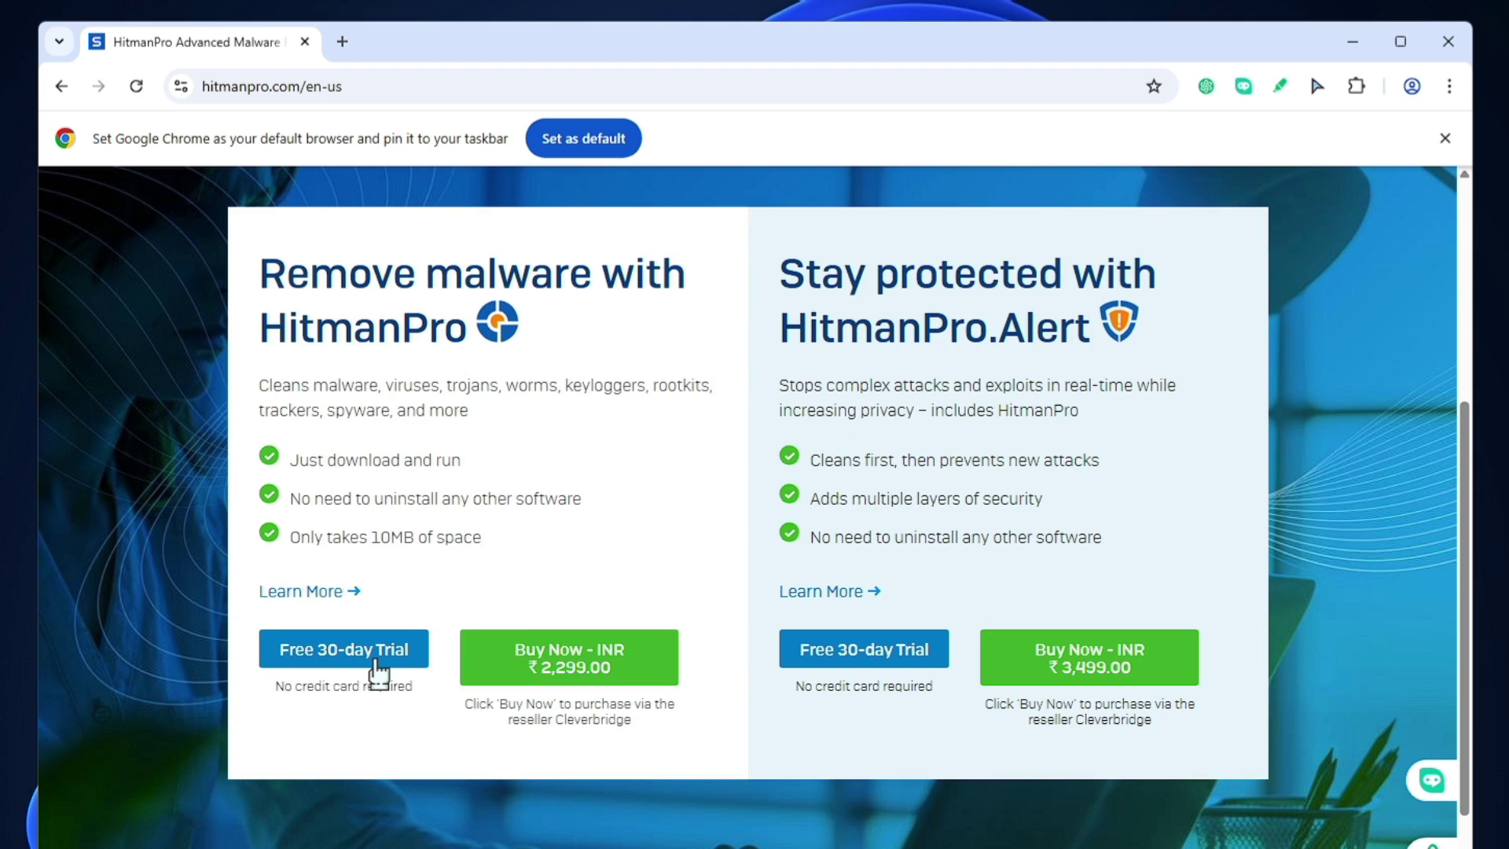
click(377, 667)
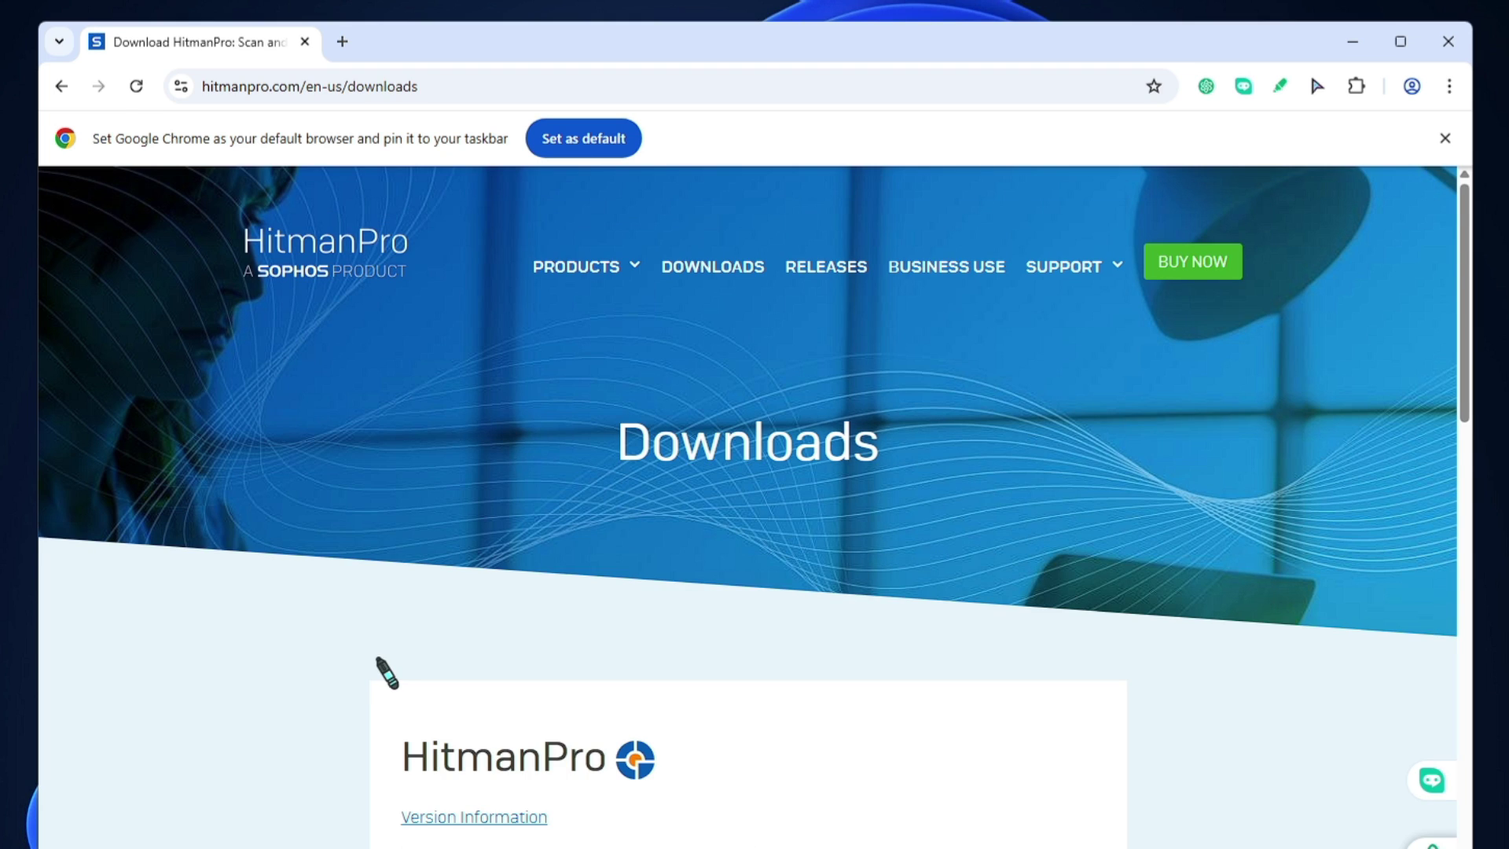
scroll(385, 672, down, 3)
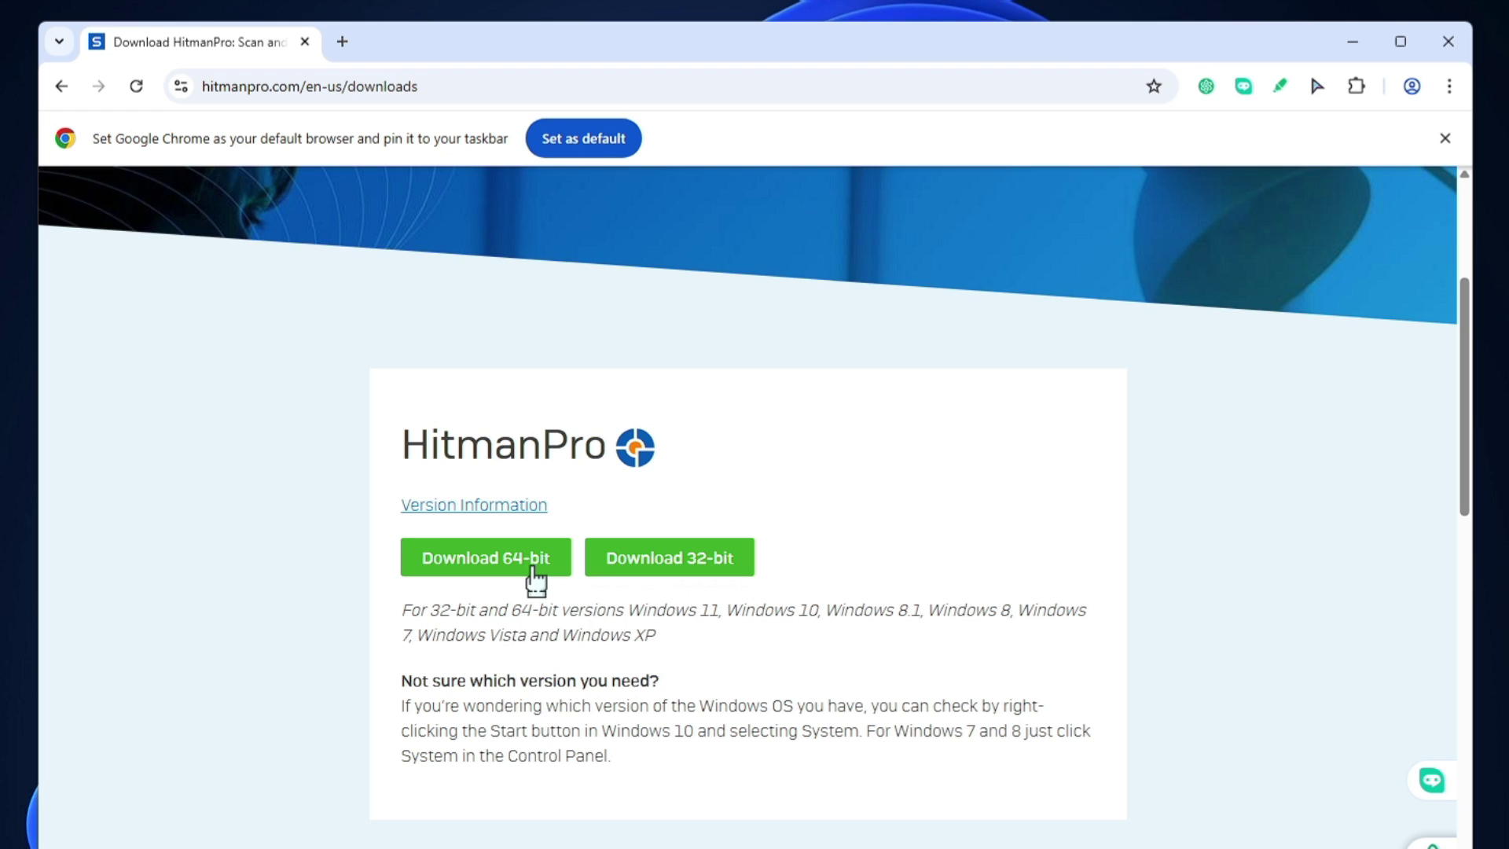
click(532, 572)
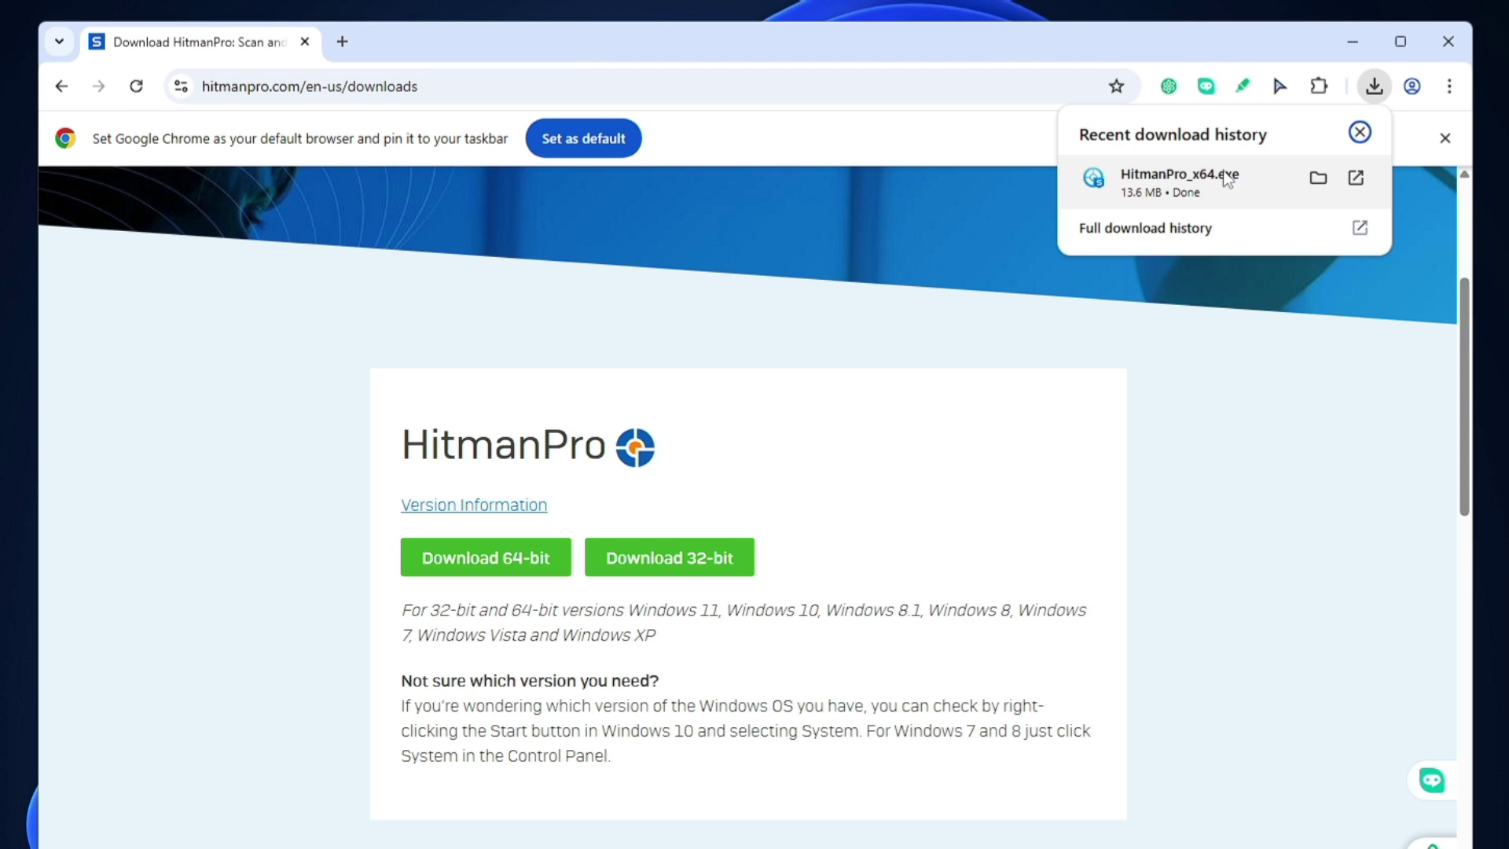
click(1240, 187)
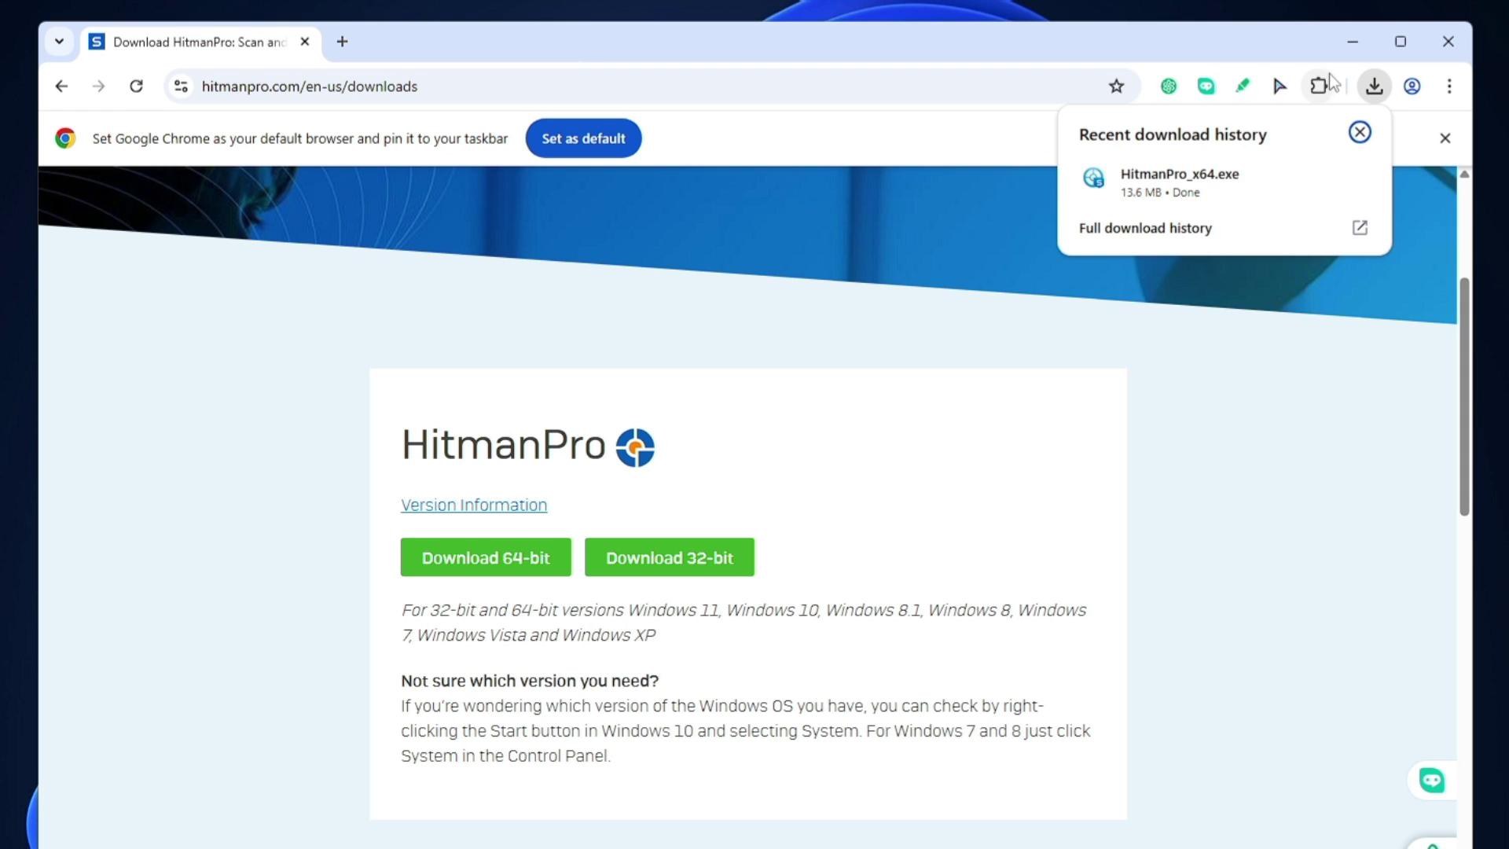
- Start HitmanPro as a one-time scan, allowing it to close browsers for tracking-cookie checks
click(1352, 41)
drag(789, 135, 729, 93)
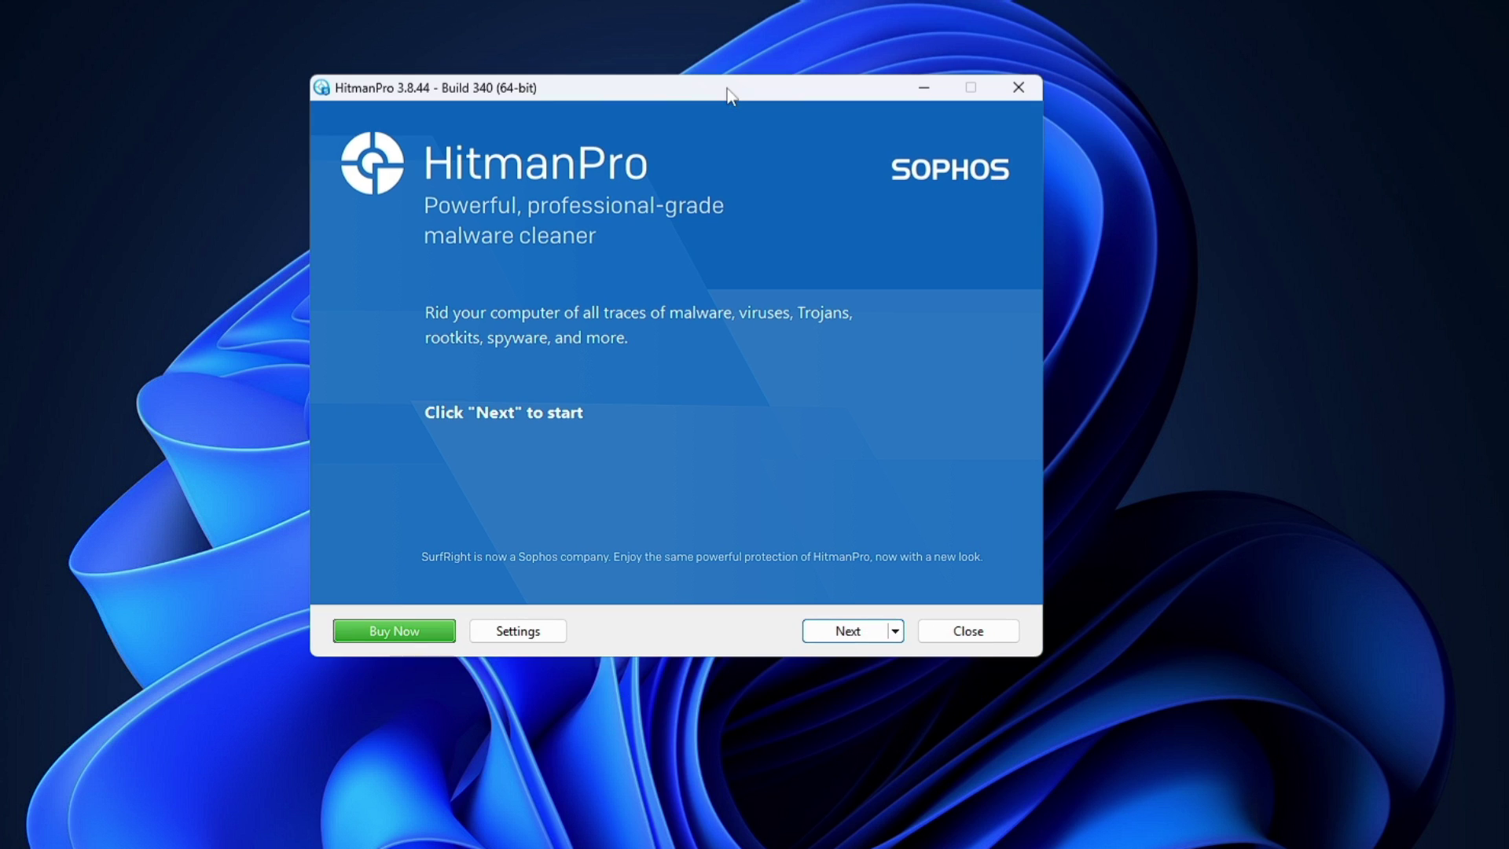
click(848, 631)
click(854, 635)
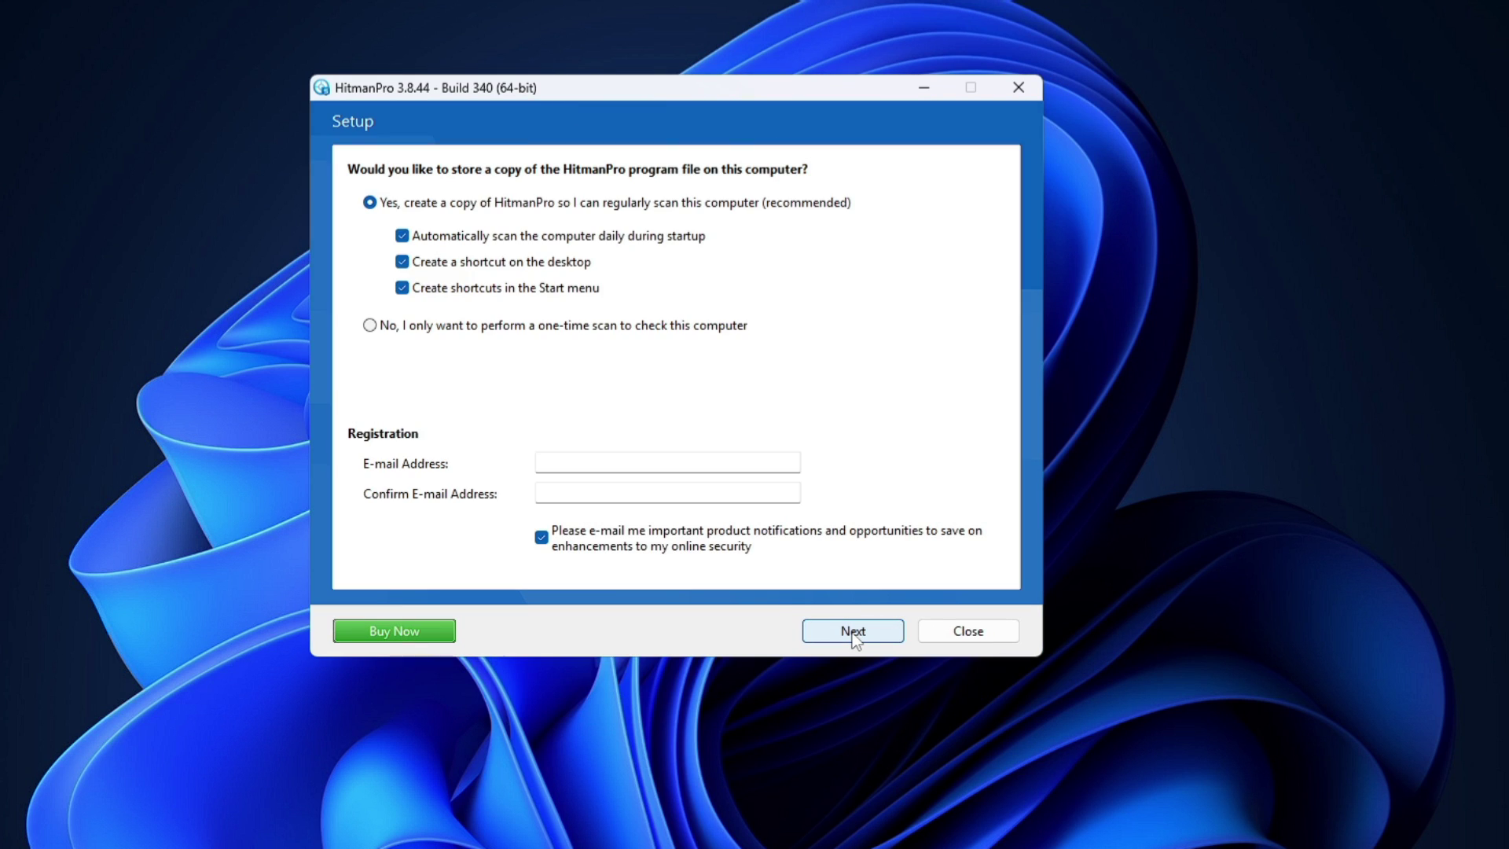
click(428, 331)
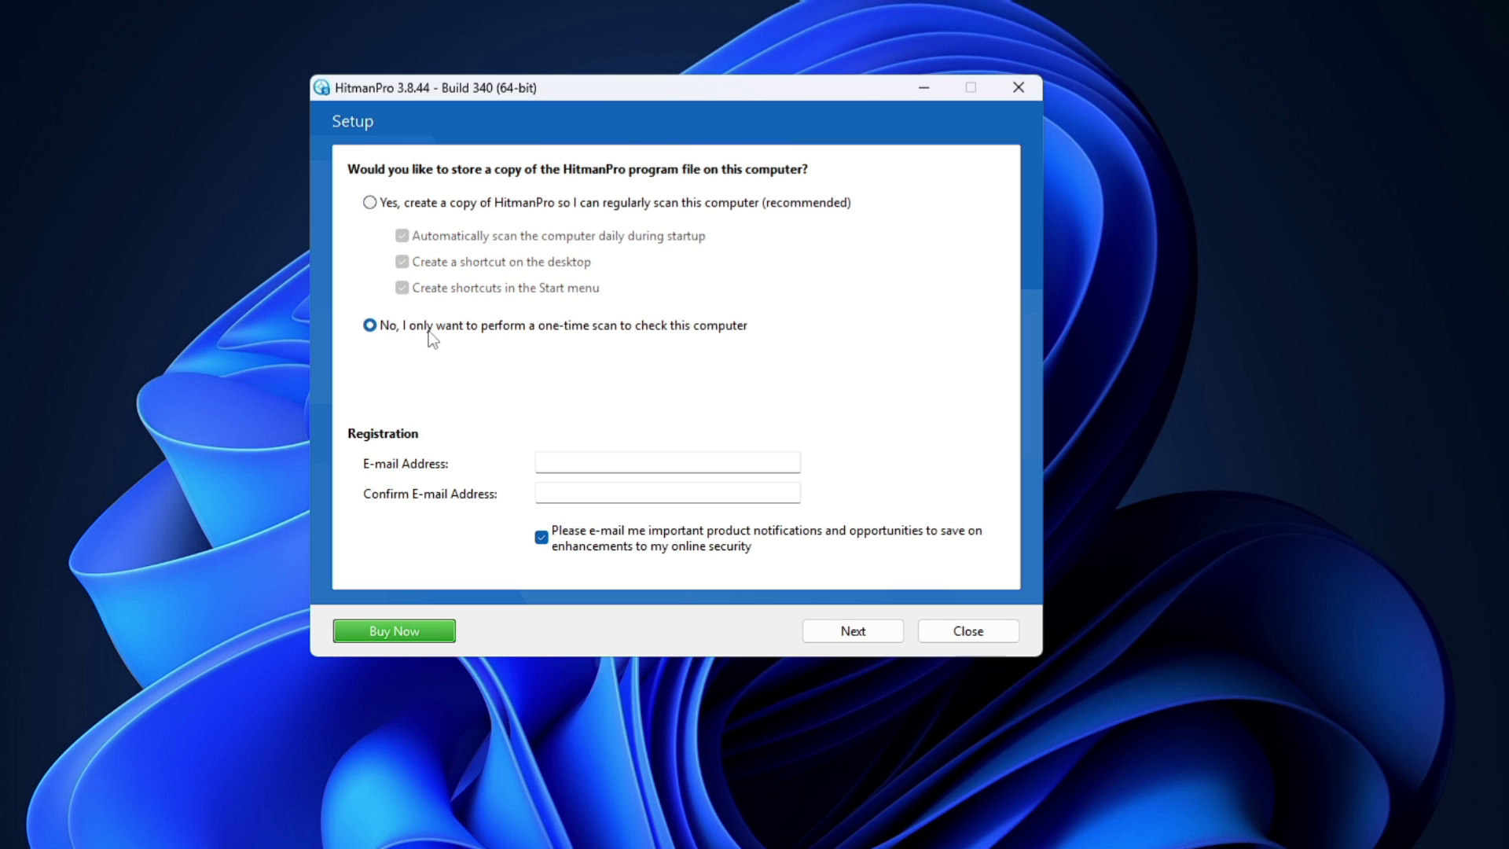
click(869, 637)
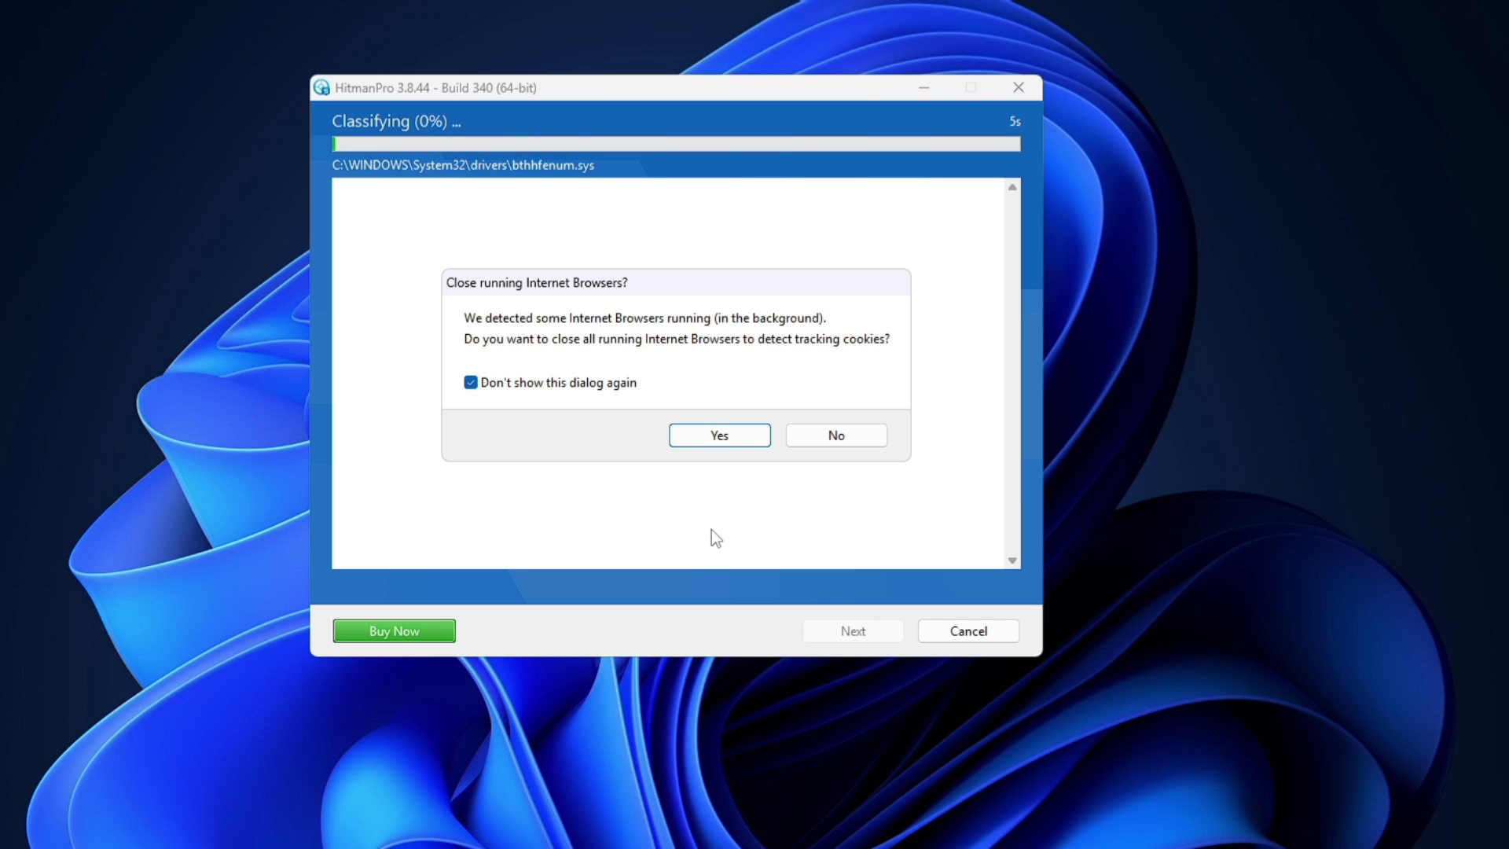
click(728, 443)
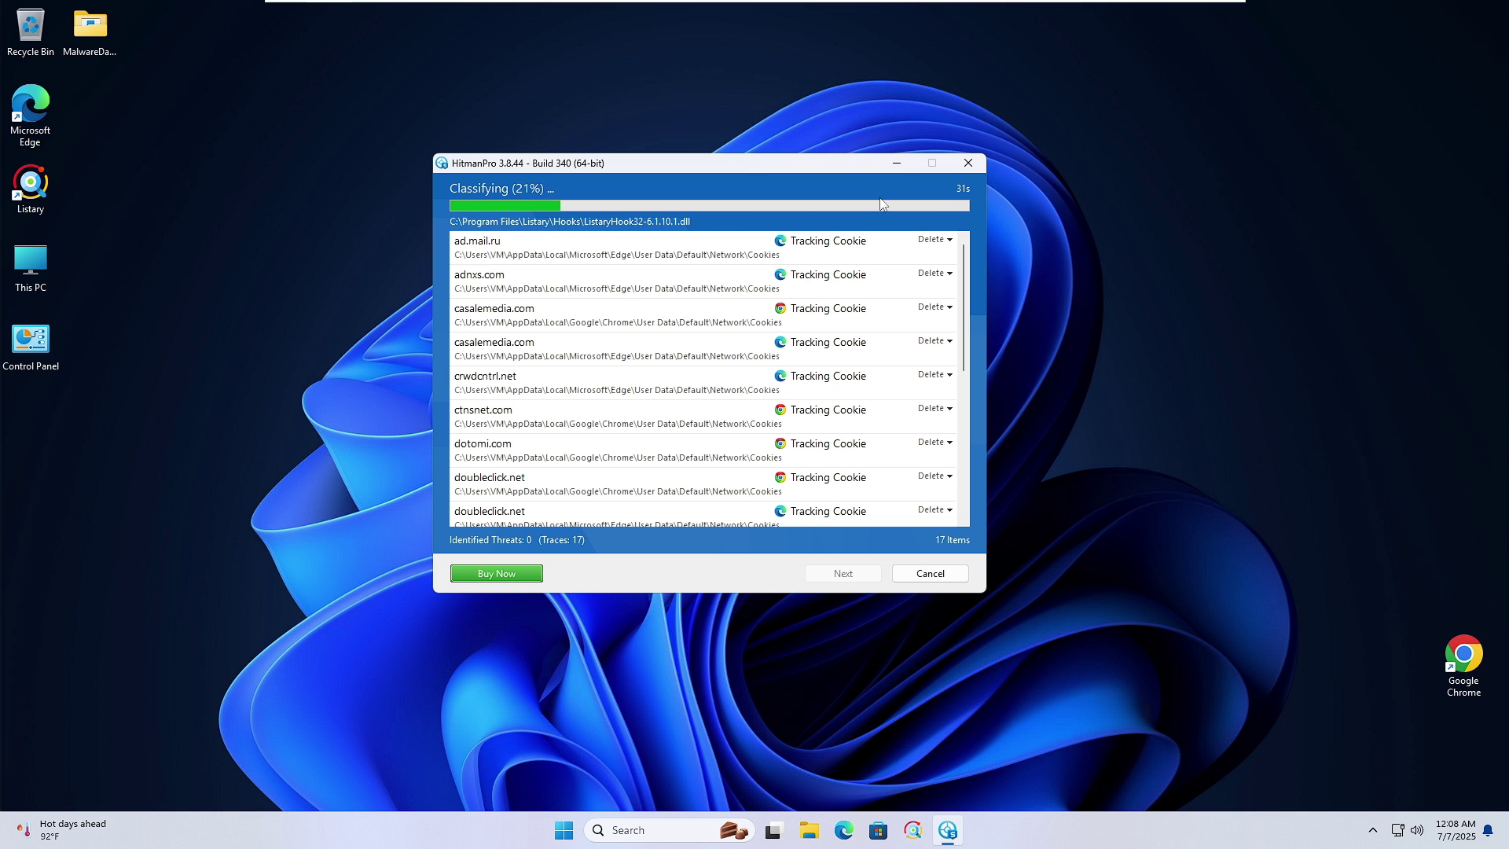
- Open Task Manager from the taskbar, check HitmanPro 3.8's process options, then view Startup apps
click(896, 163)
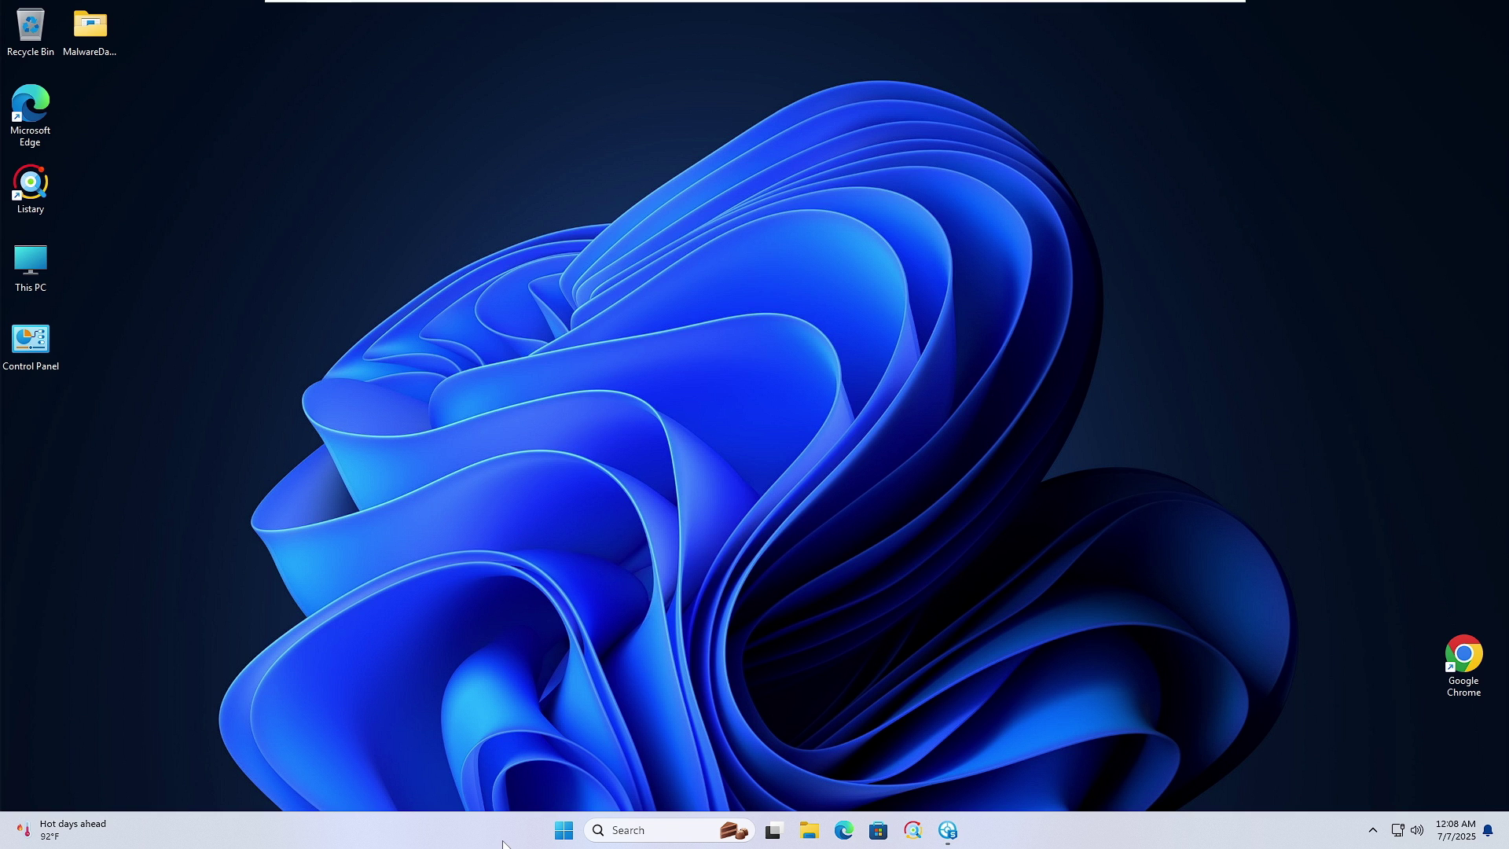
right_click(503, 842)
click(561, 770)
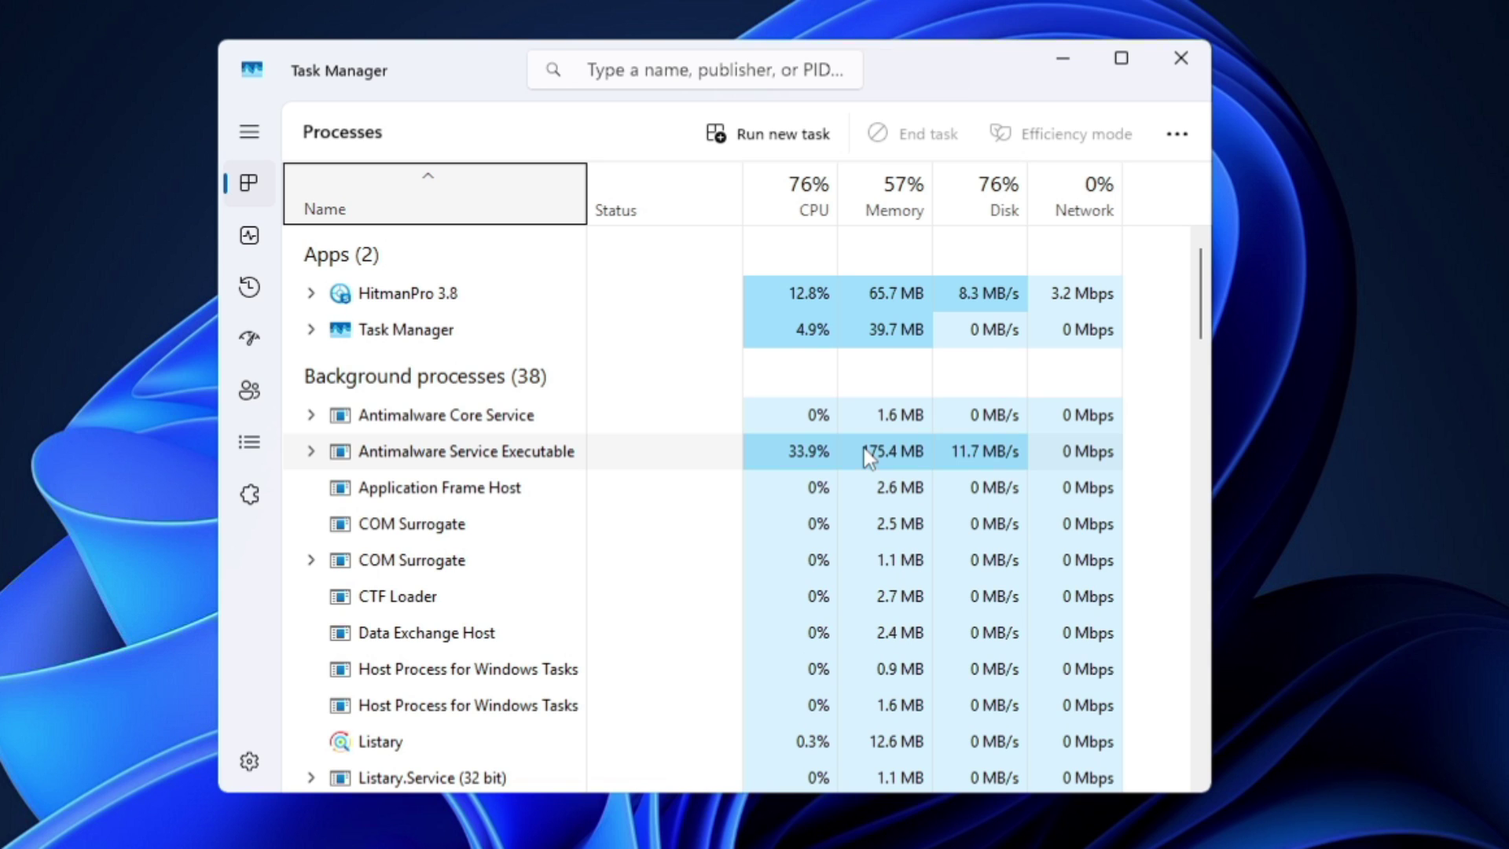
right_click(443, 304)
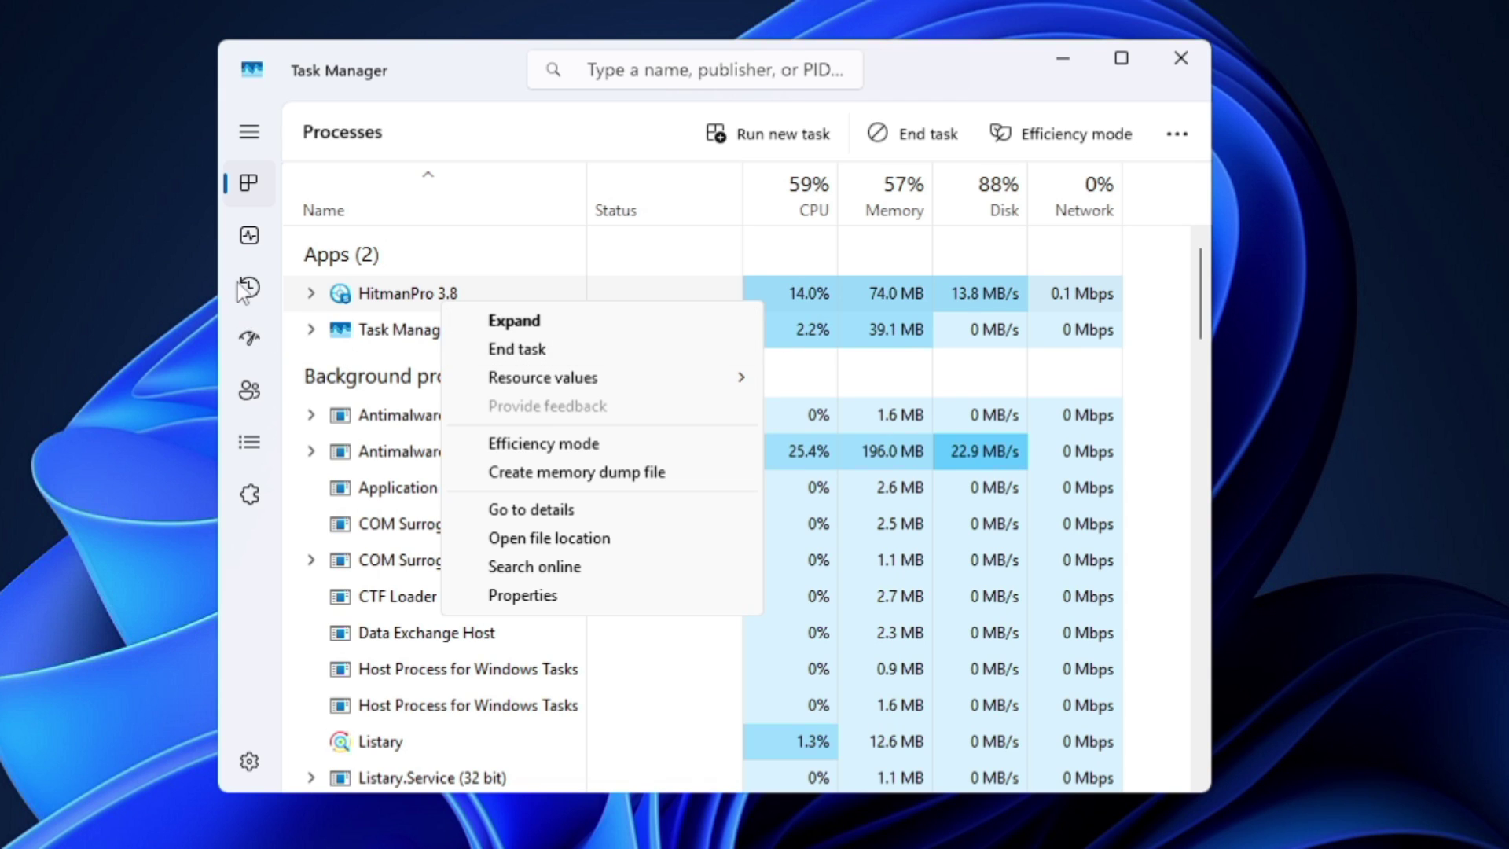
click(249, 339)
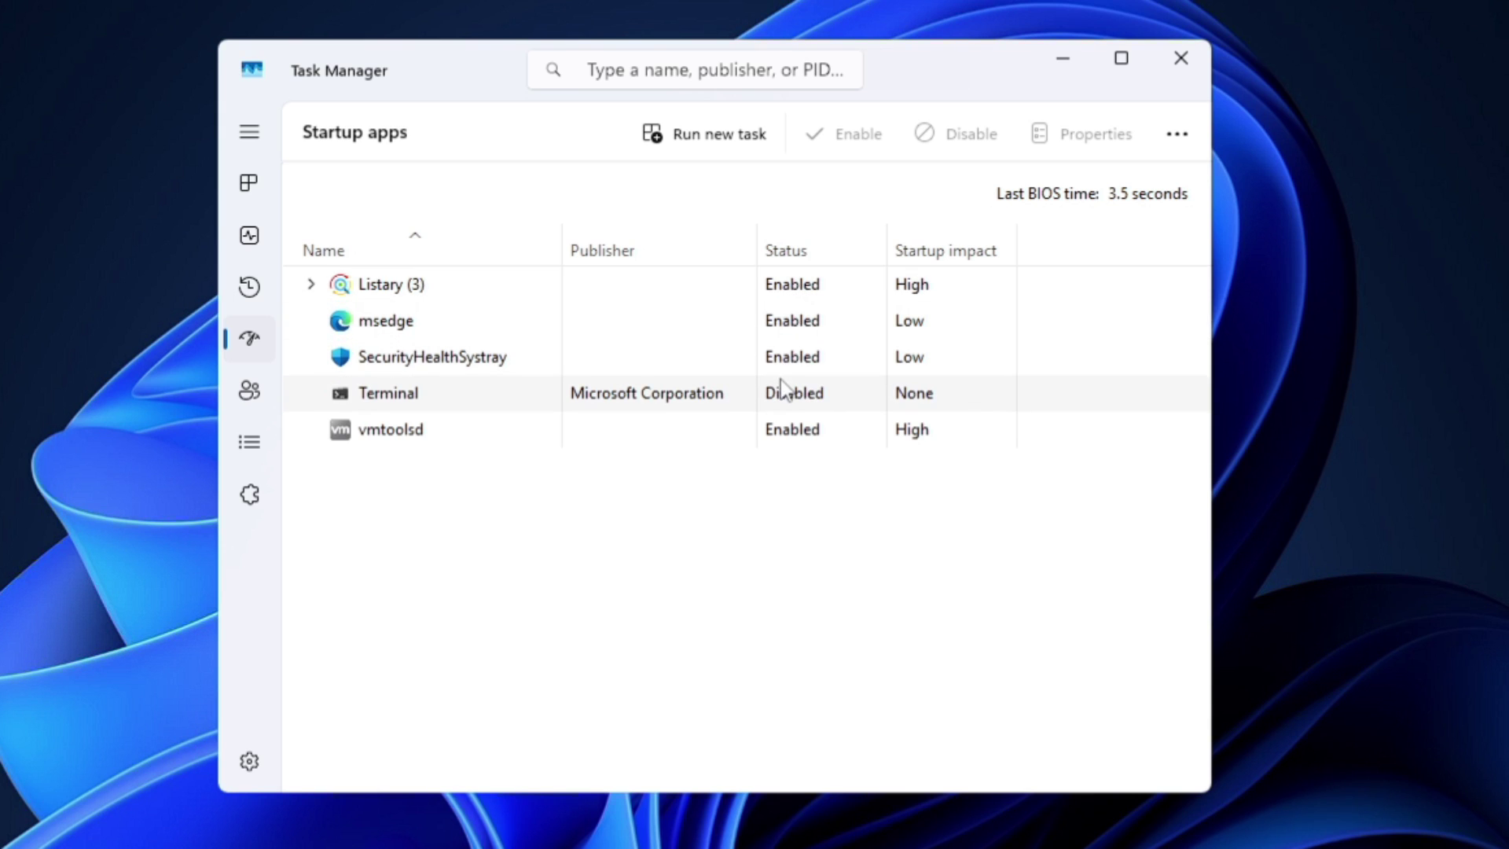
- Disable msedge as a startup app and close Task Manager
right_click(782, 318)
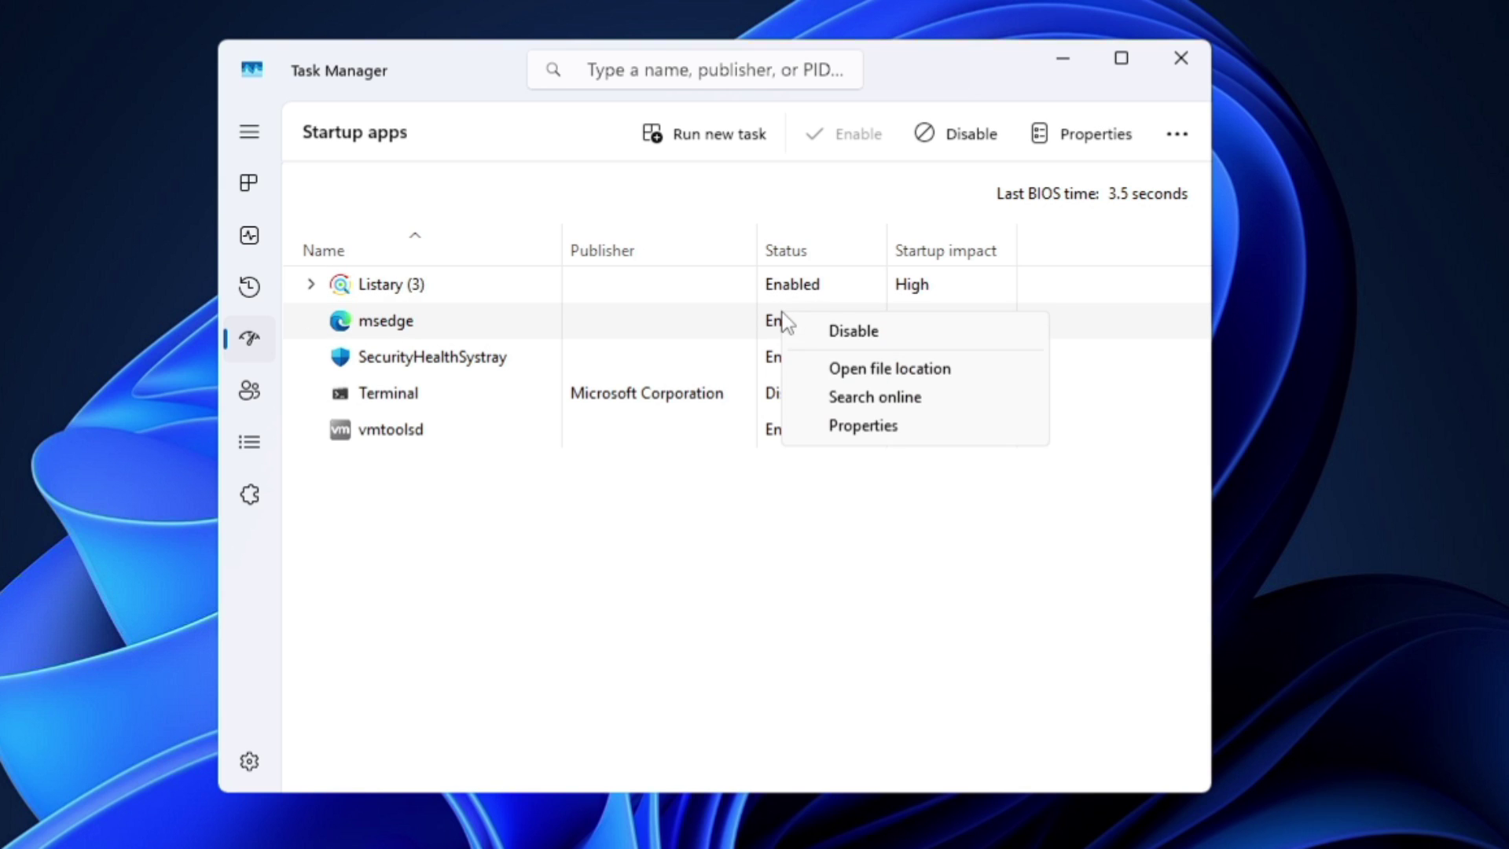
click(844, 333)
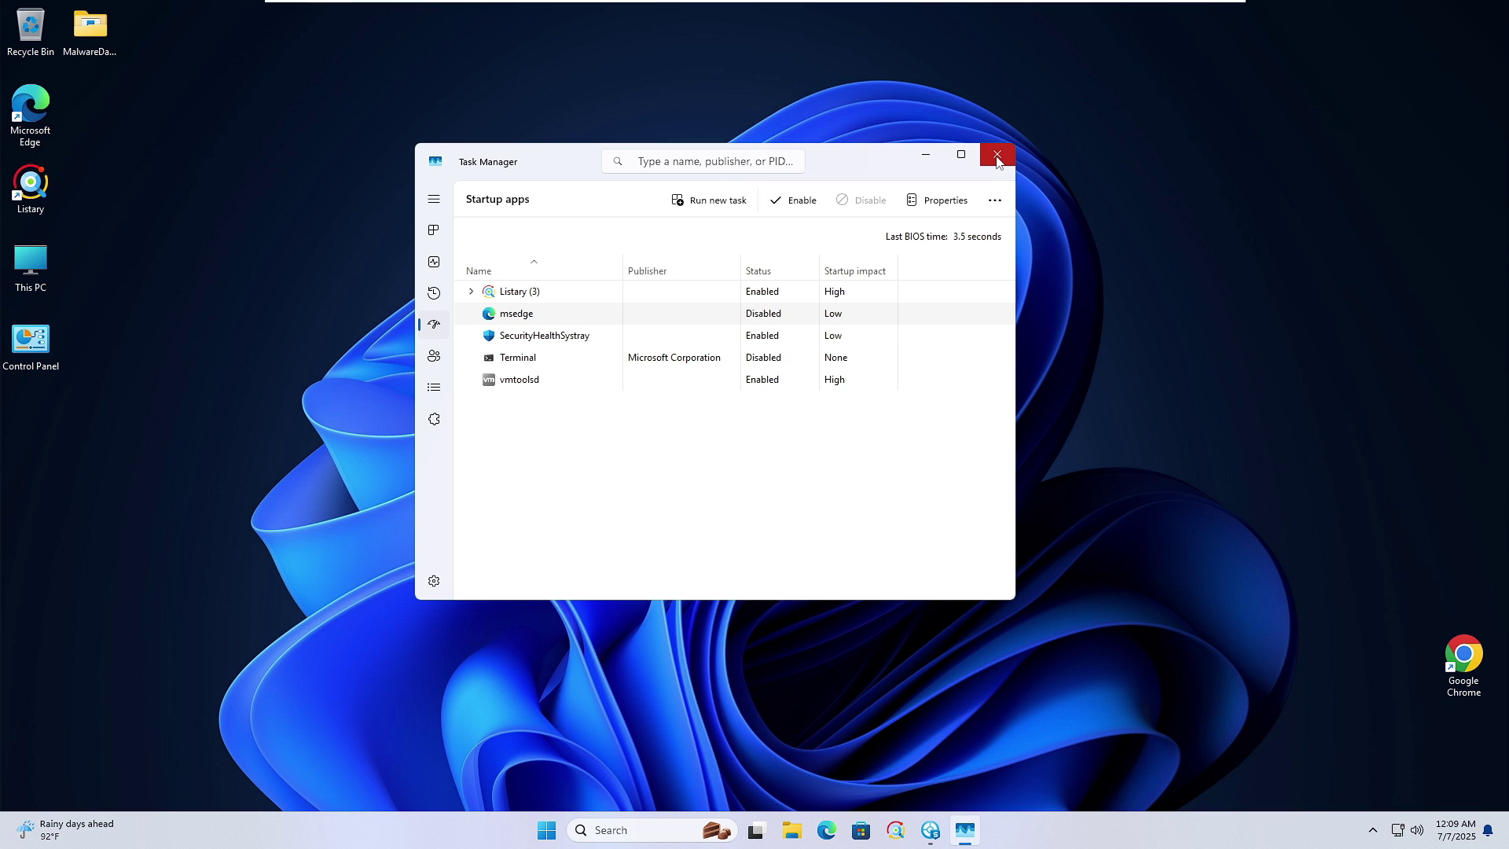
click(1180, 58)
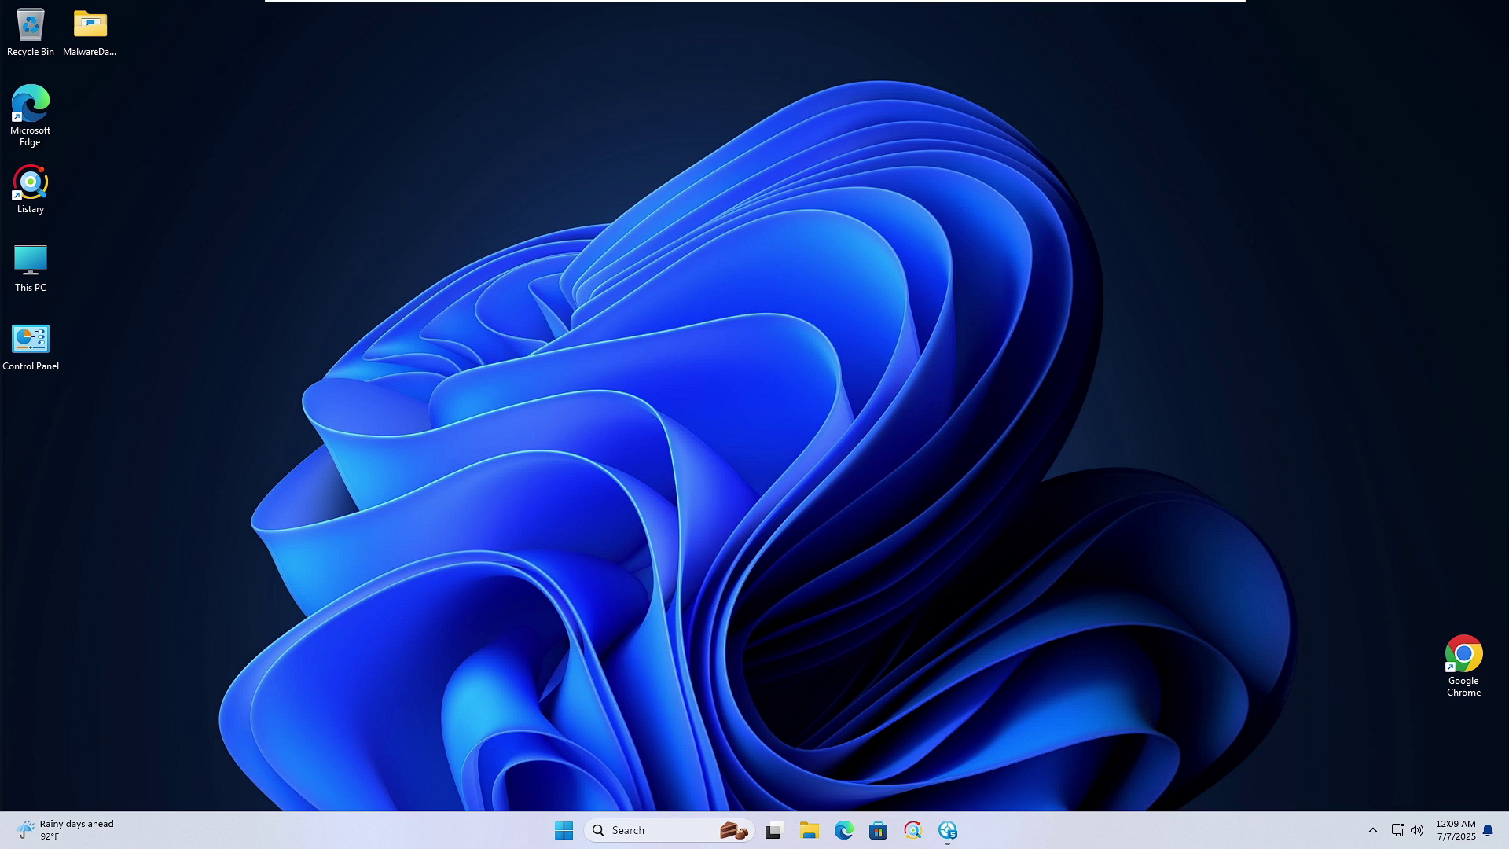
click(629, 829)
text(app)
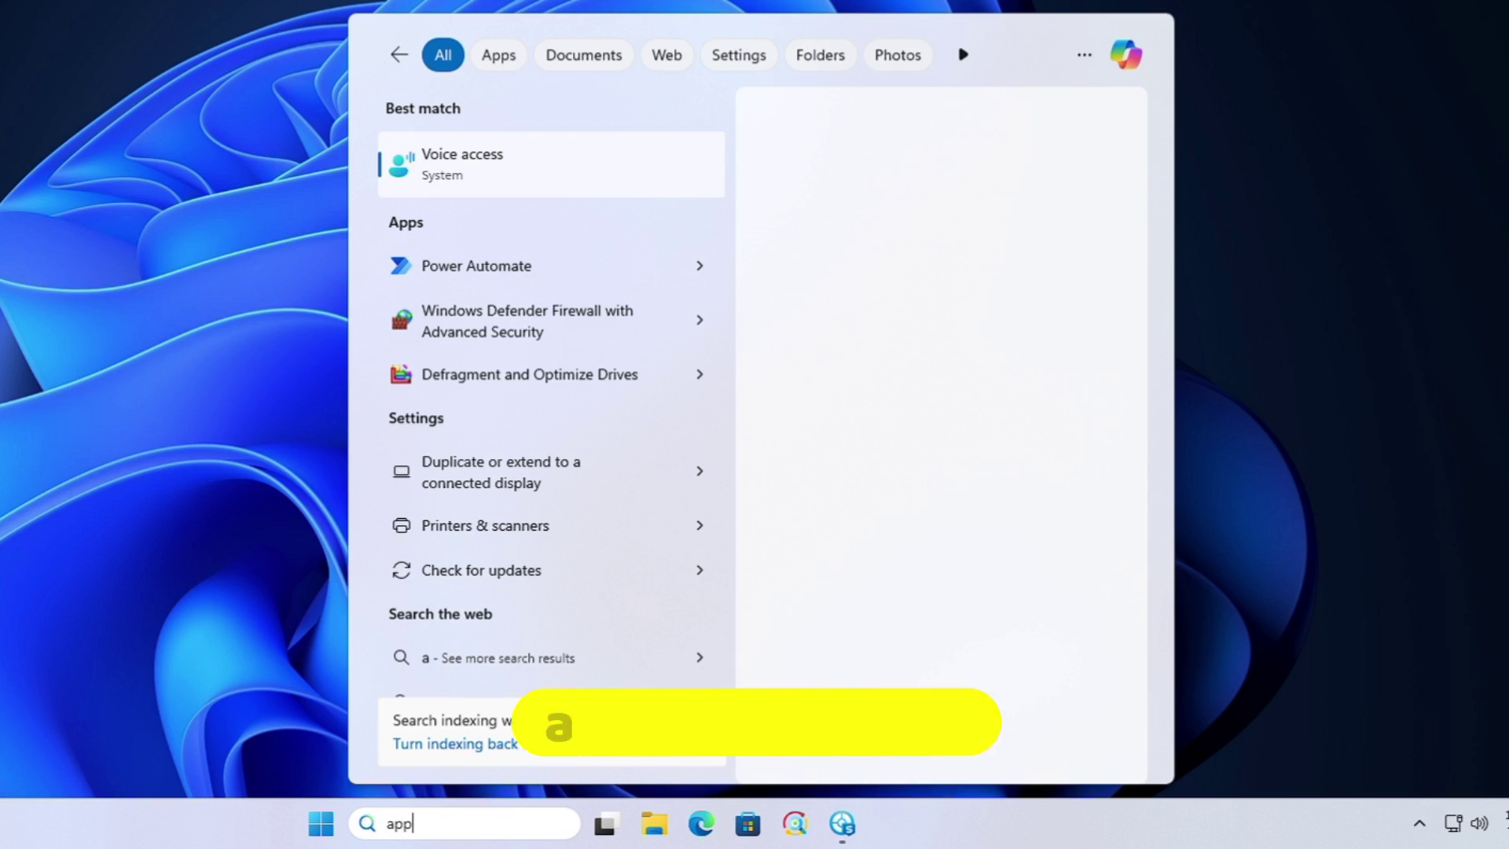
text(wiz.cpl)
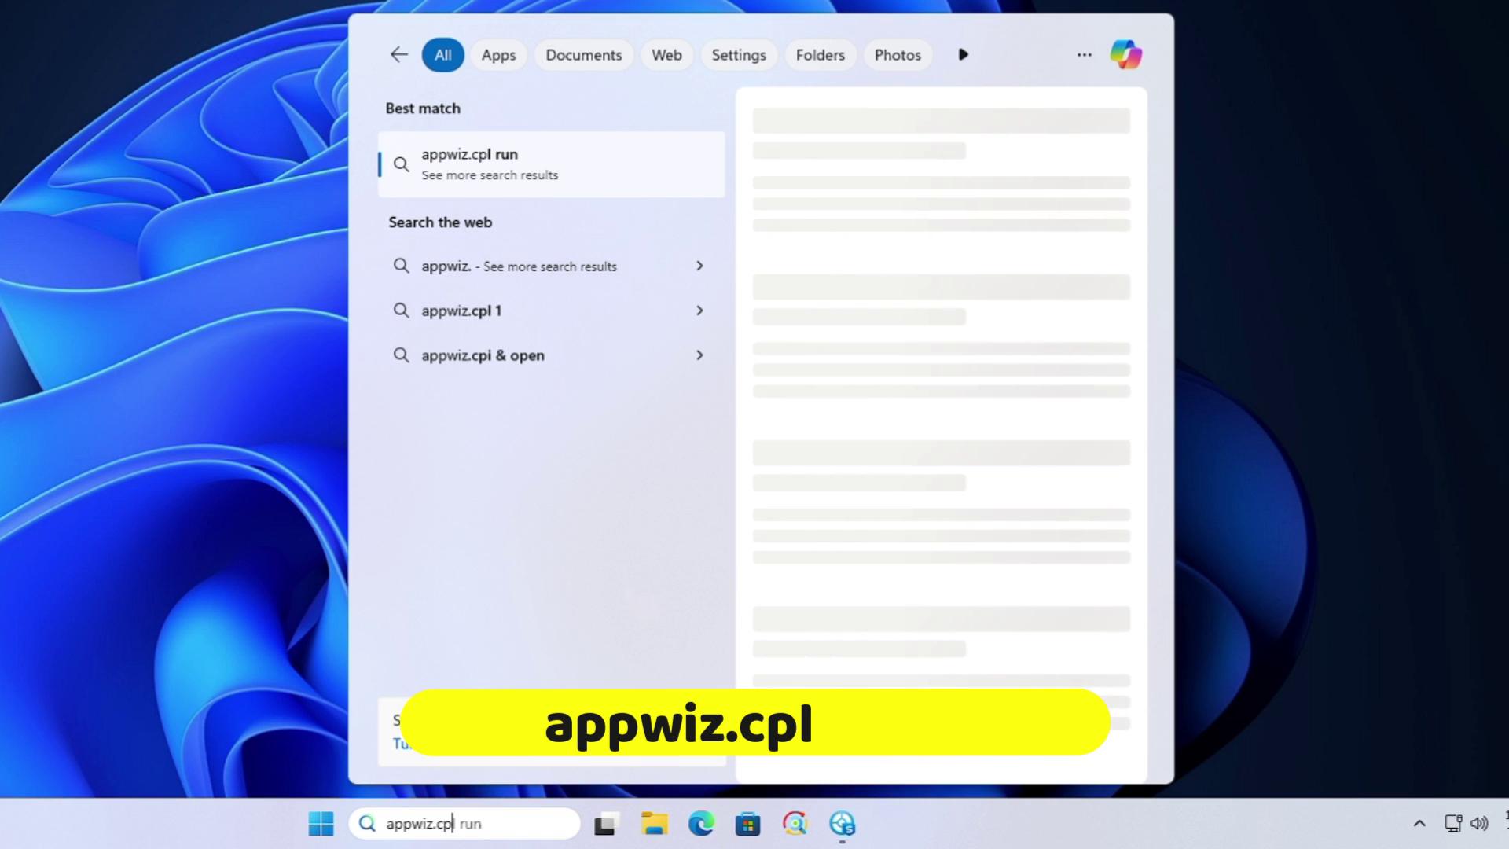
text(l)
key(Return)
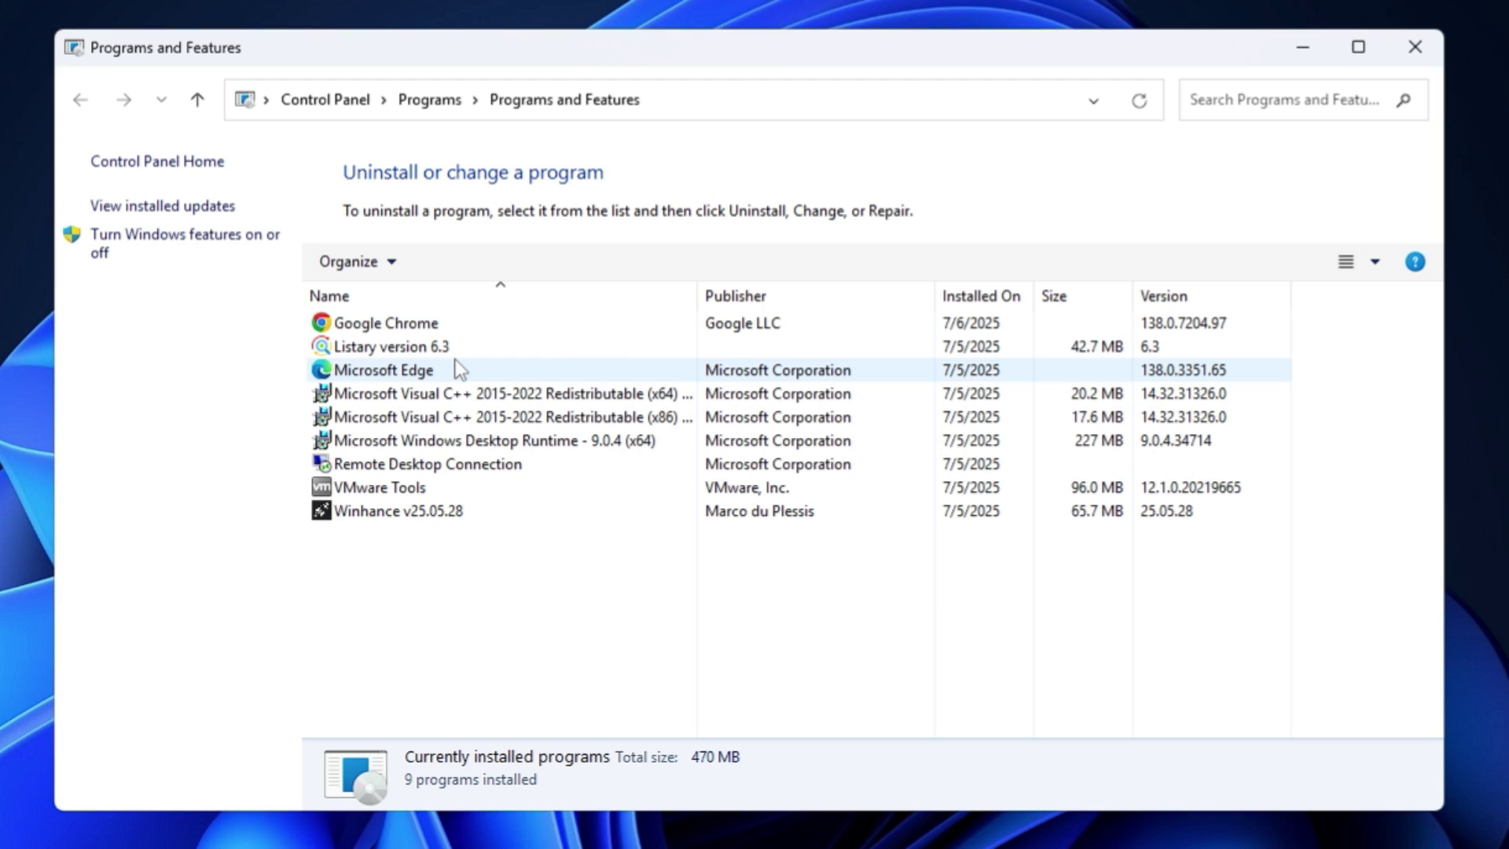
click(399, 512)
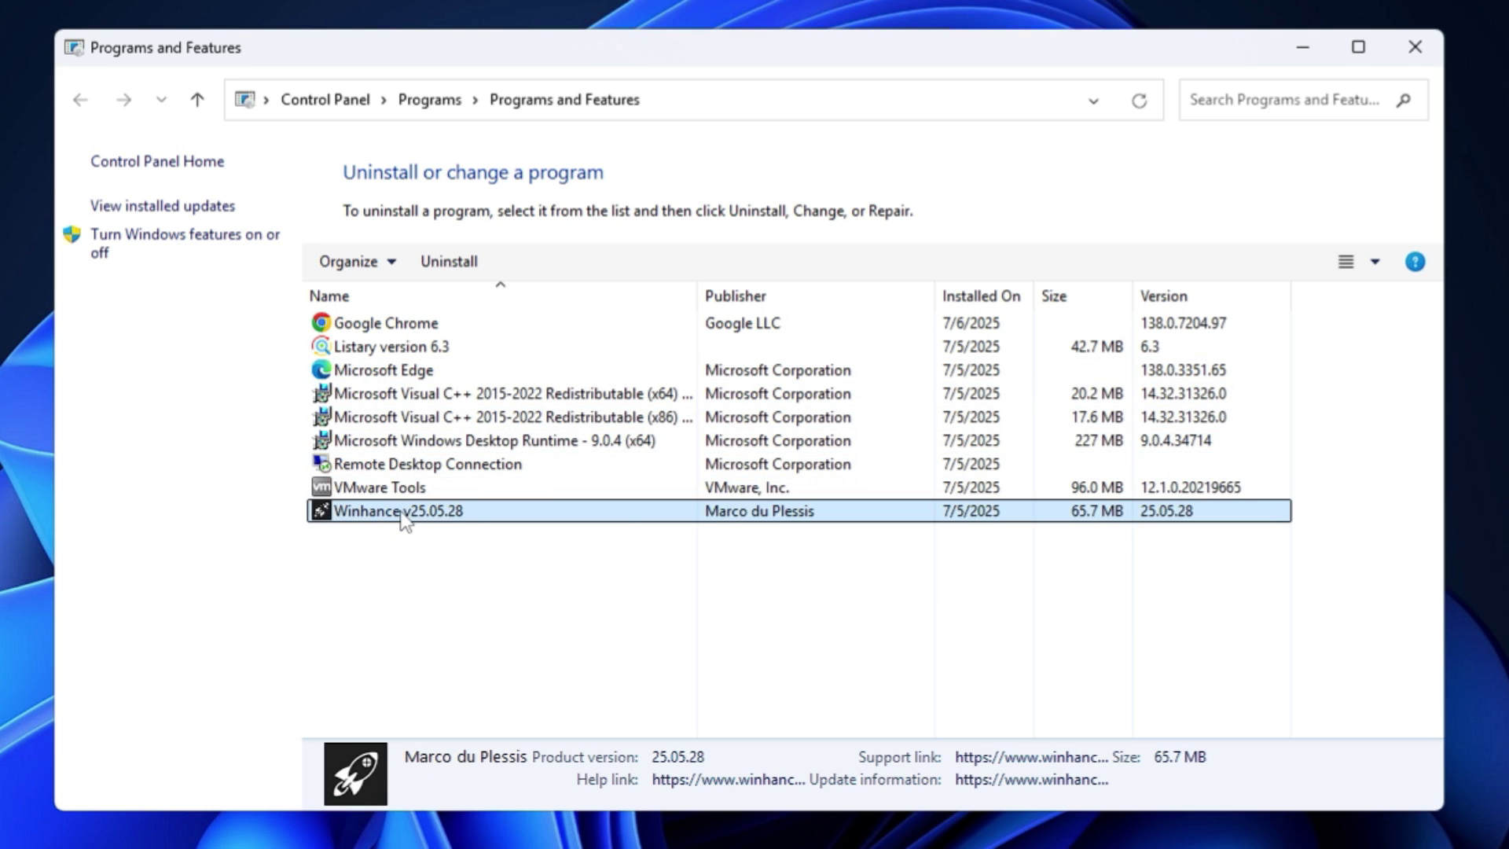
click(393, 450)
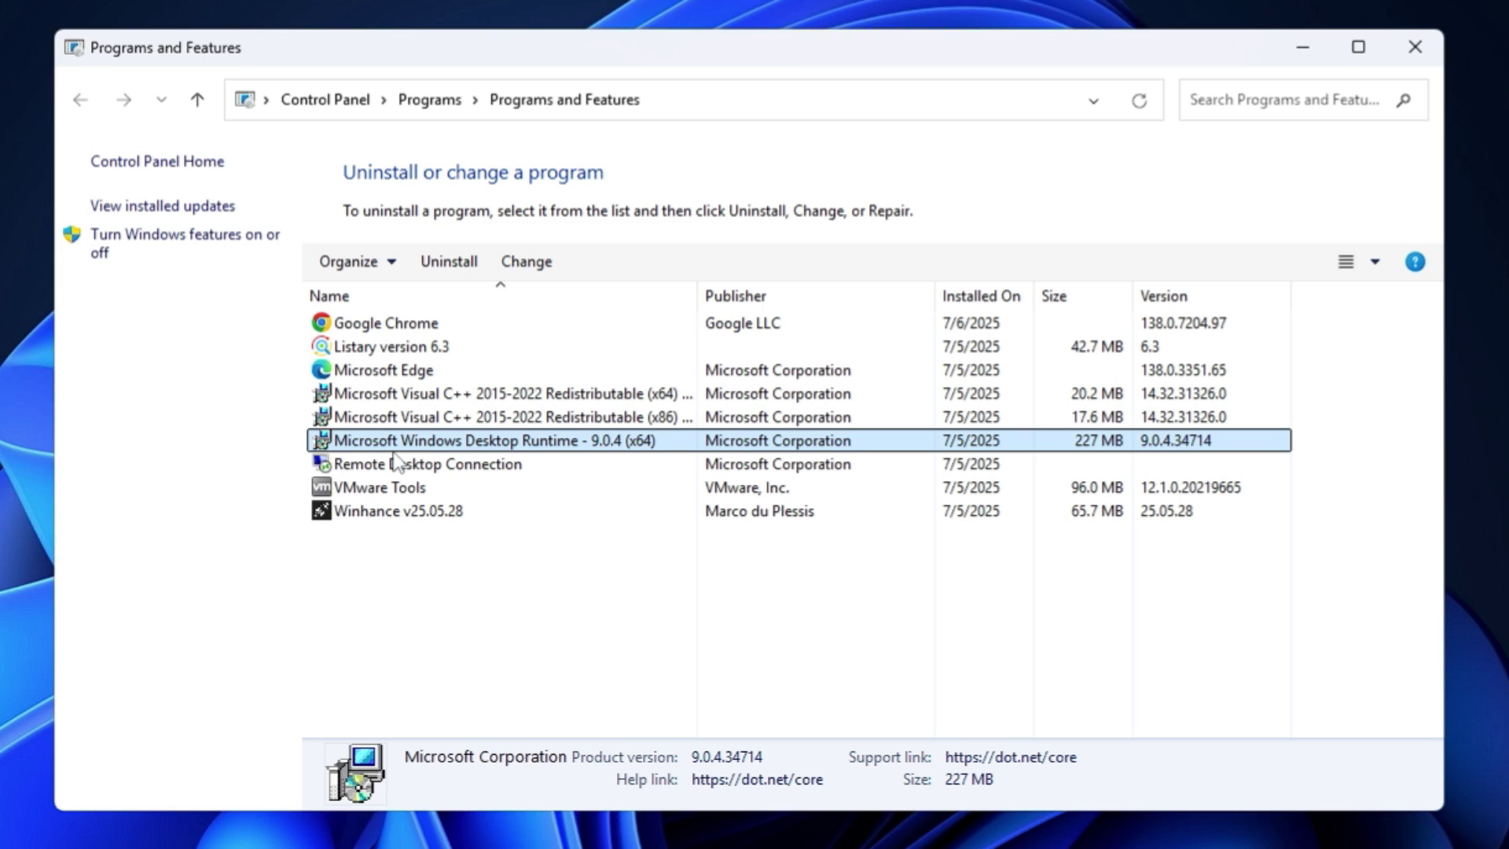
right_click(396, 450)
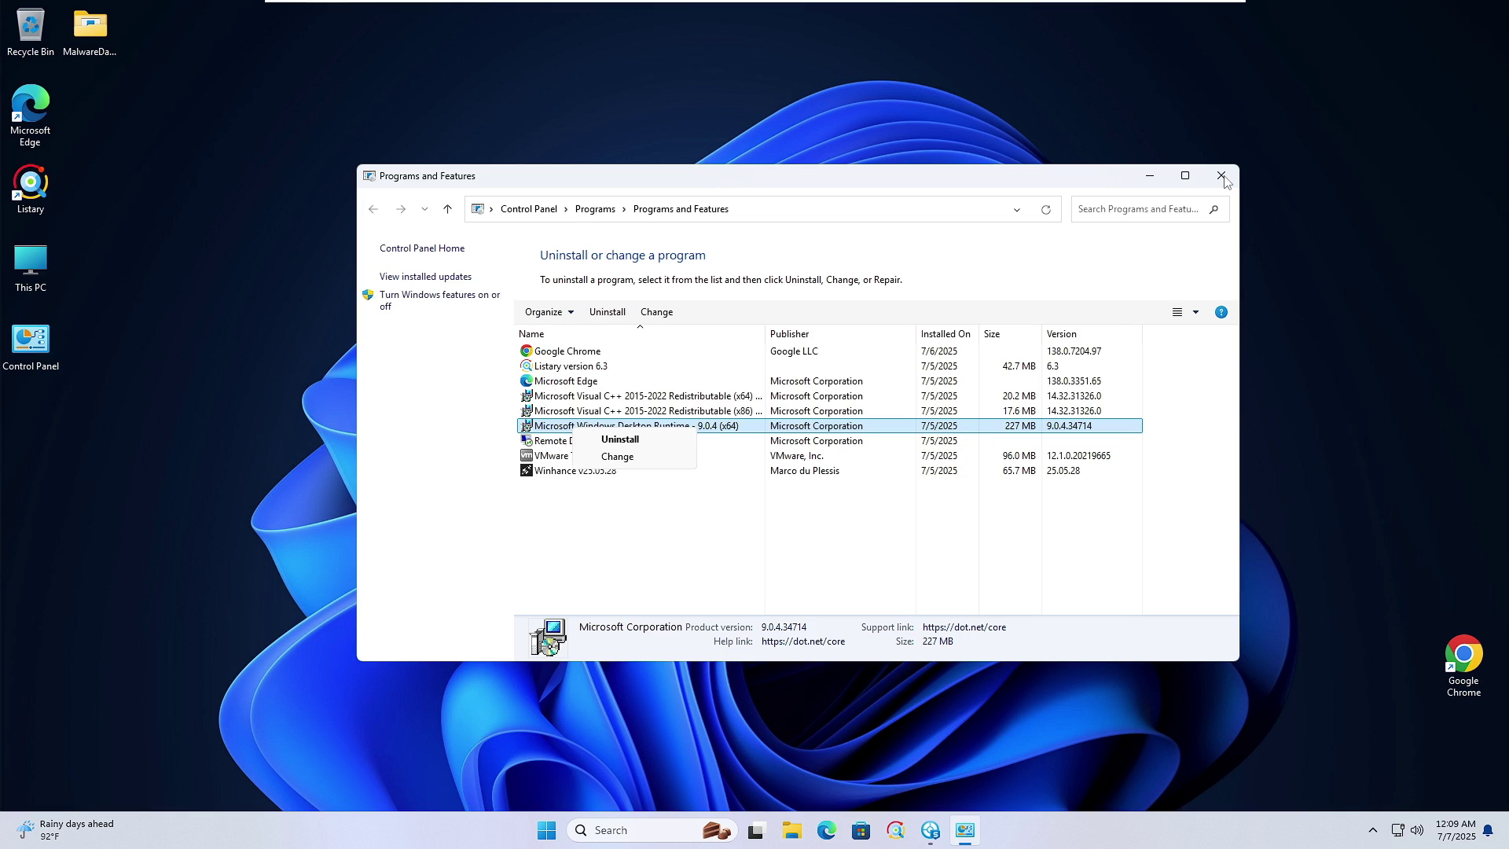
- Close Programs and Features and launch Disk Cleanup on drive C:
click(1227, 174)
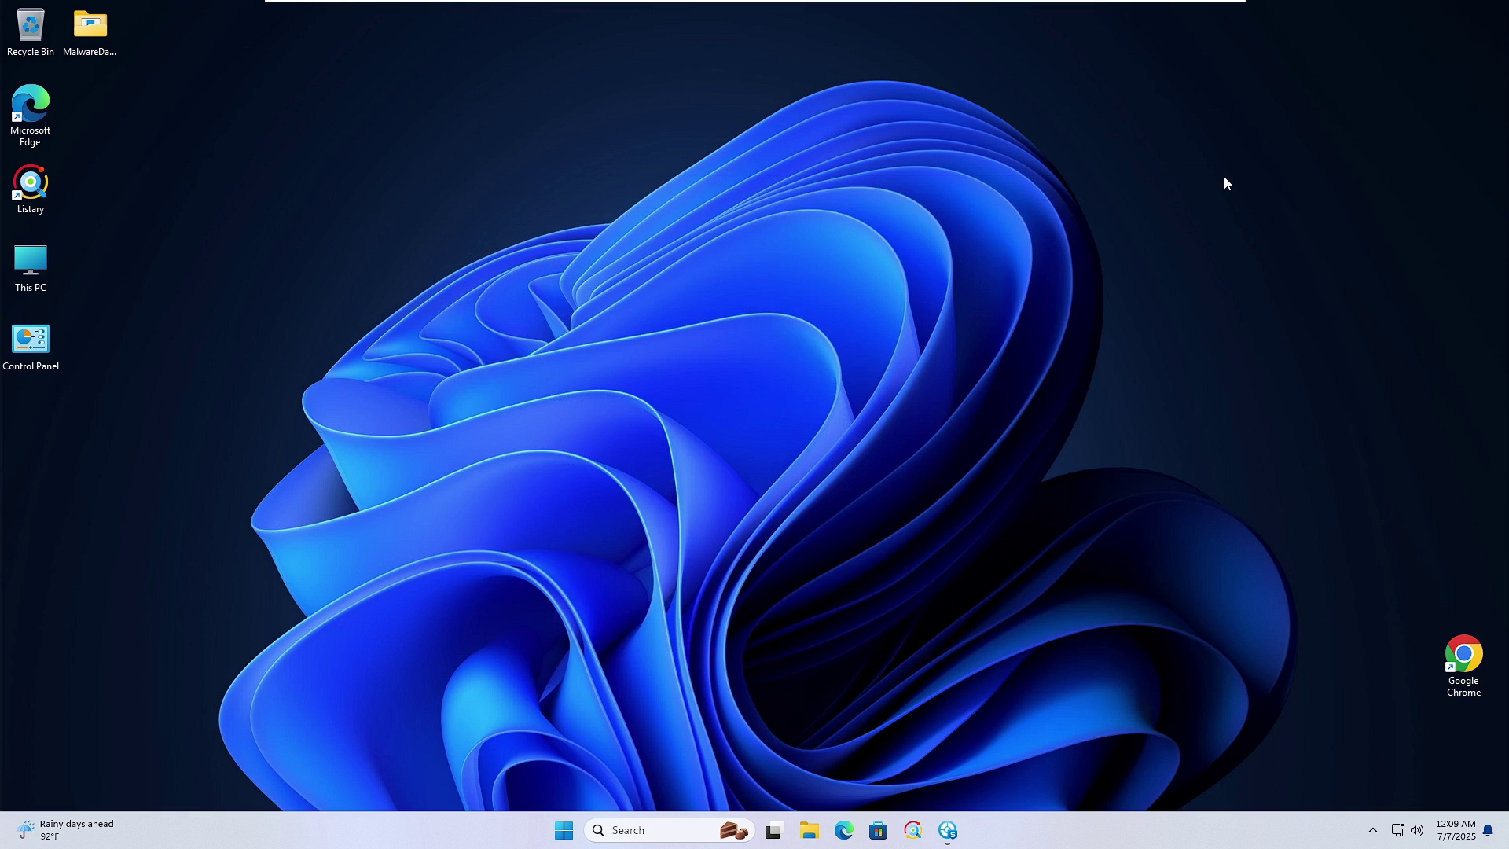
key(super+s)
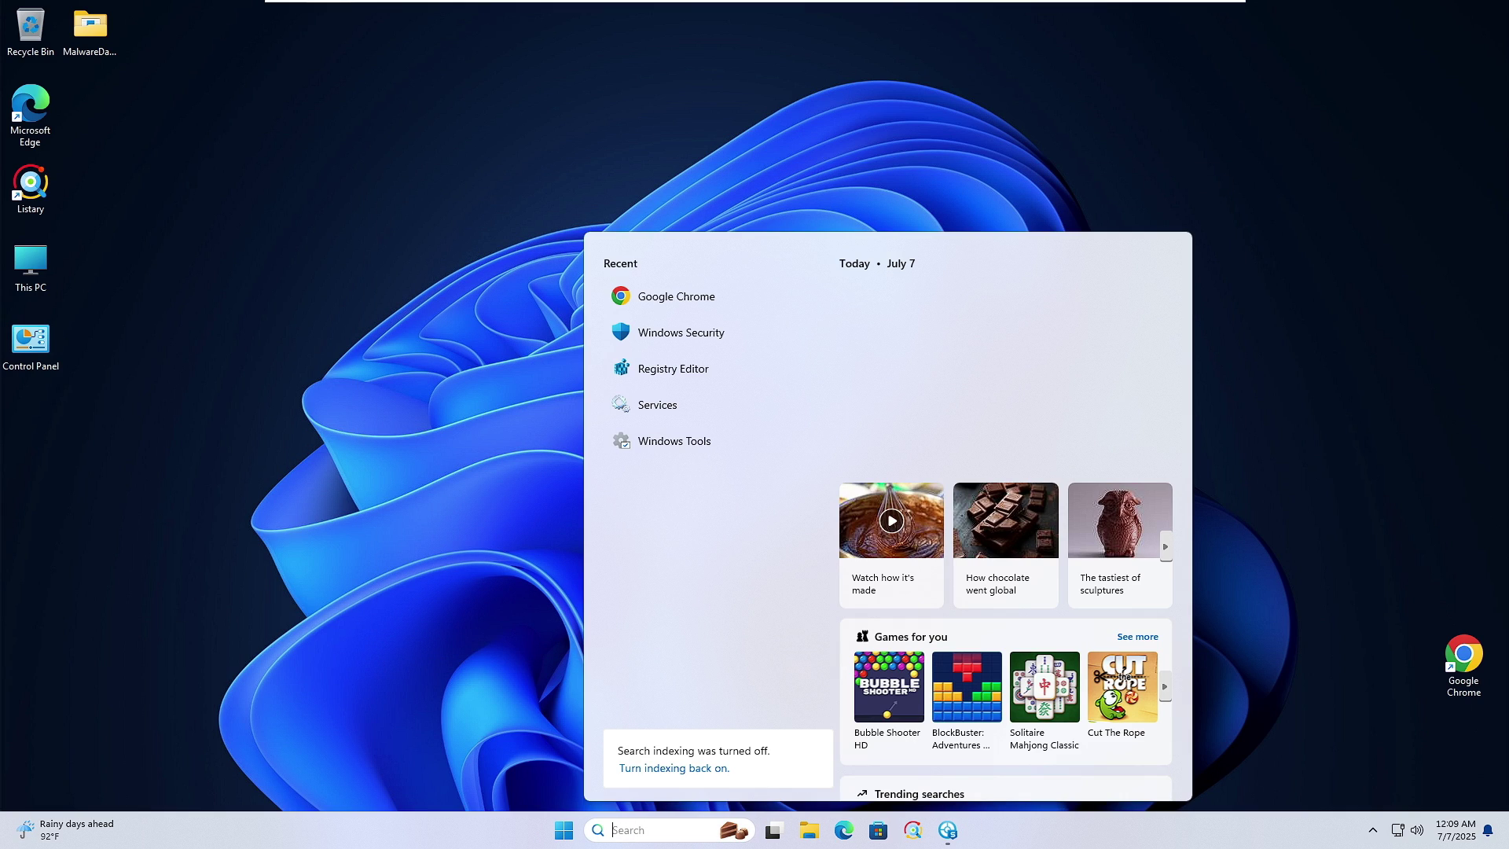
text(disk)
text( clea)
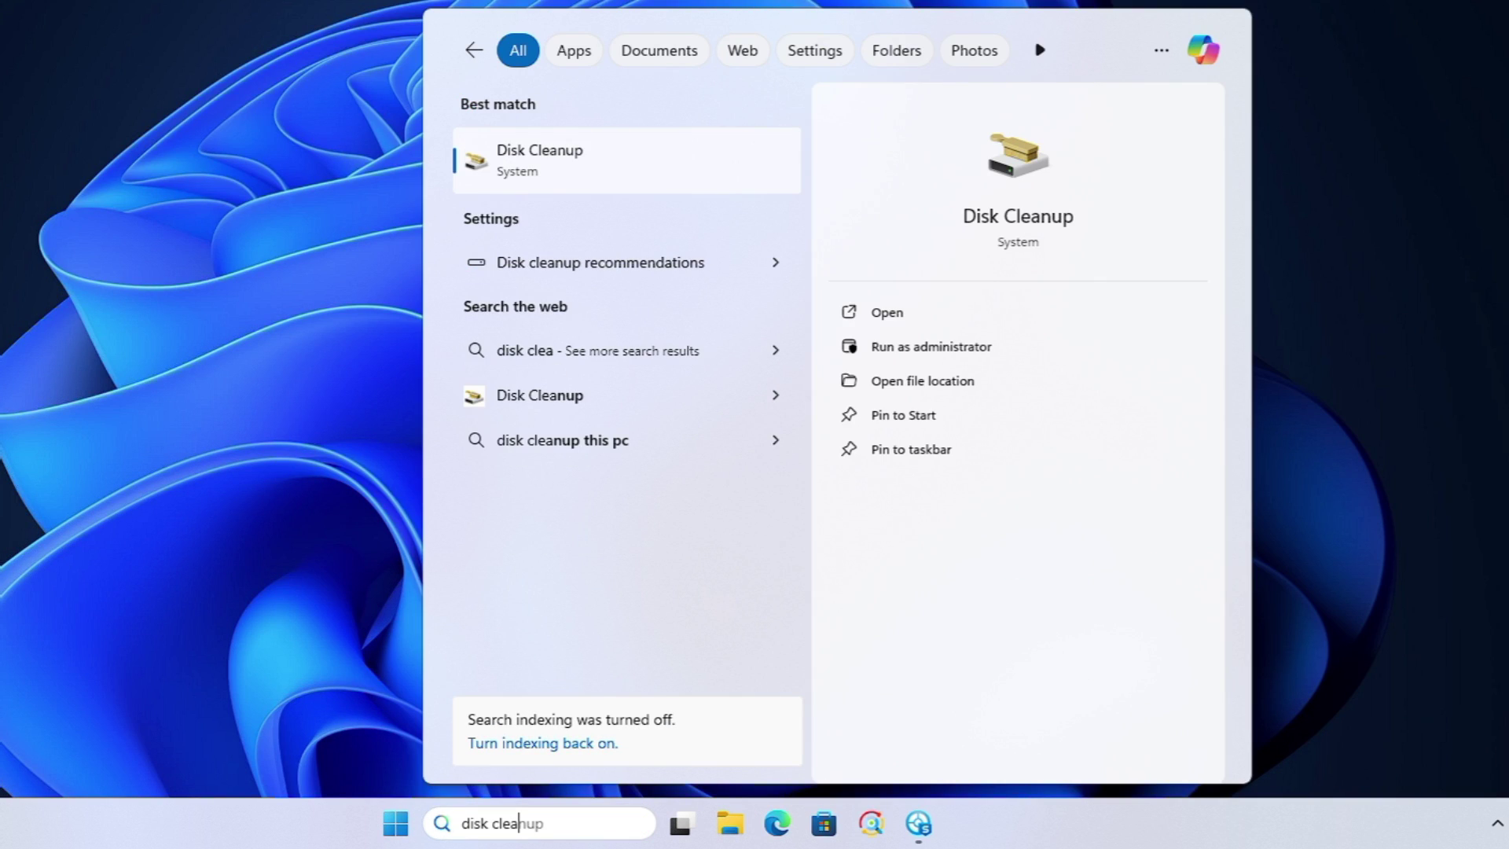
click(556, 154)
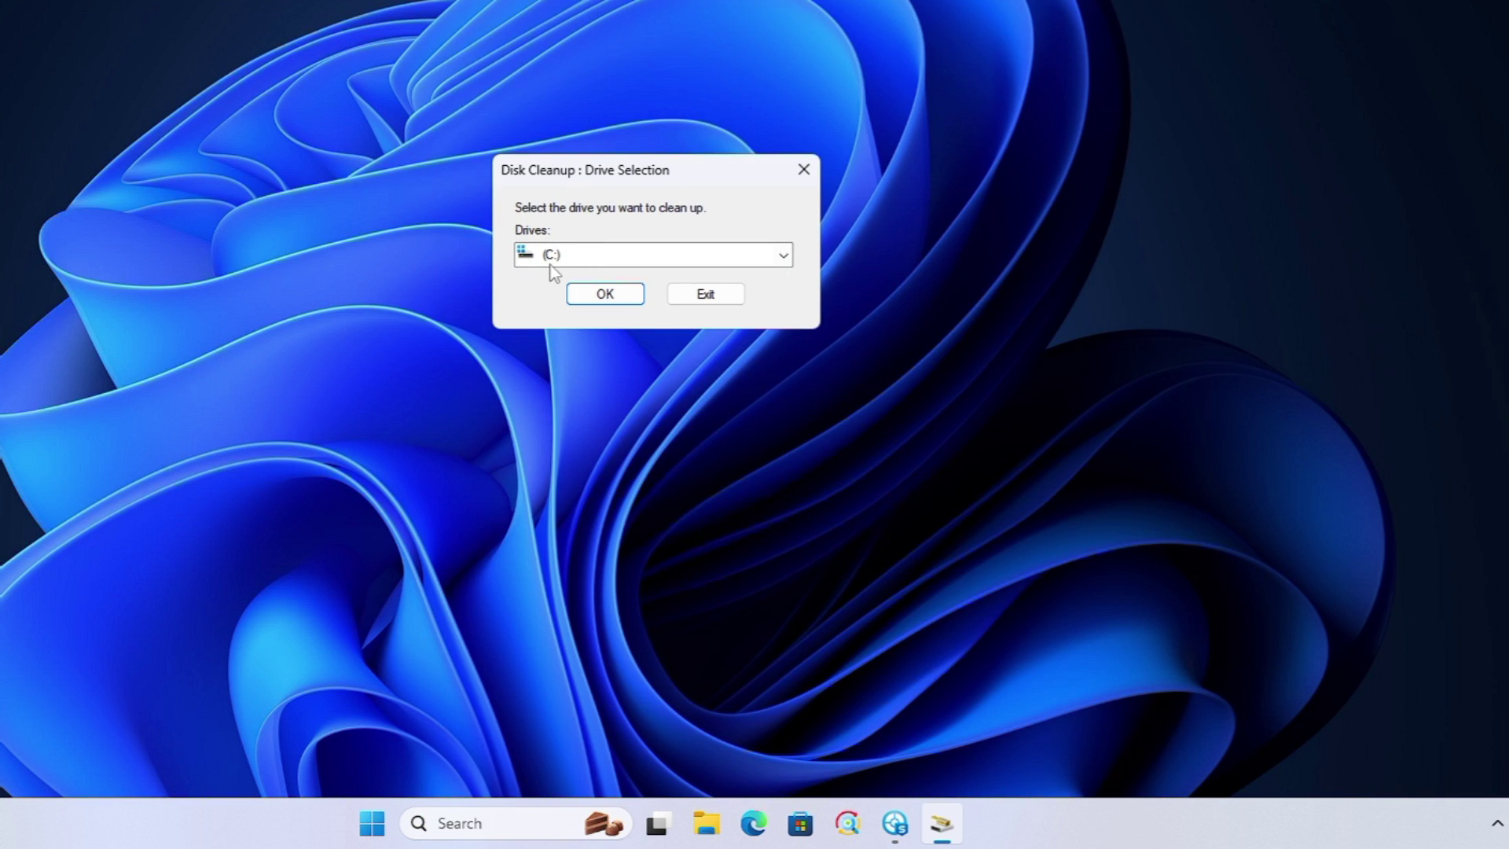
click(621, 296)
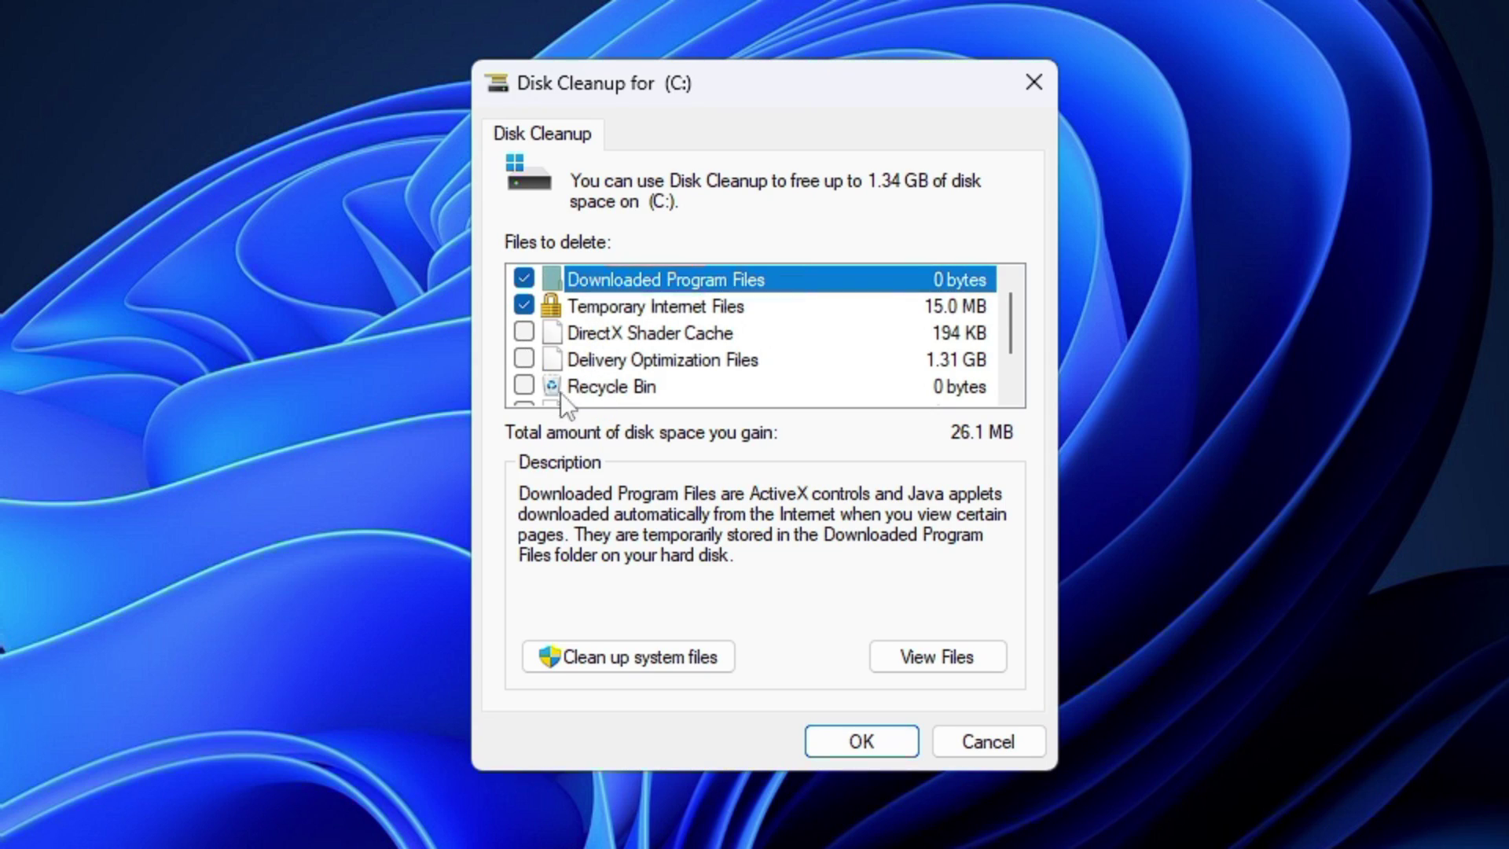
- Tick Recycle Bin, Delivery Optimization Files and DirectX Shader Cache, then permanently delete the files
click(521, 384)
click(523, 359)
click(524, 333)
scroll(713, 350, down, 1)
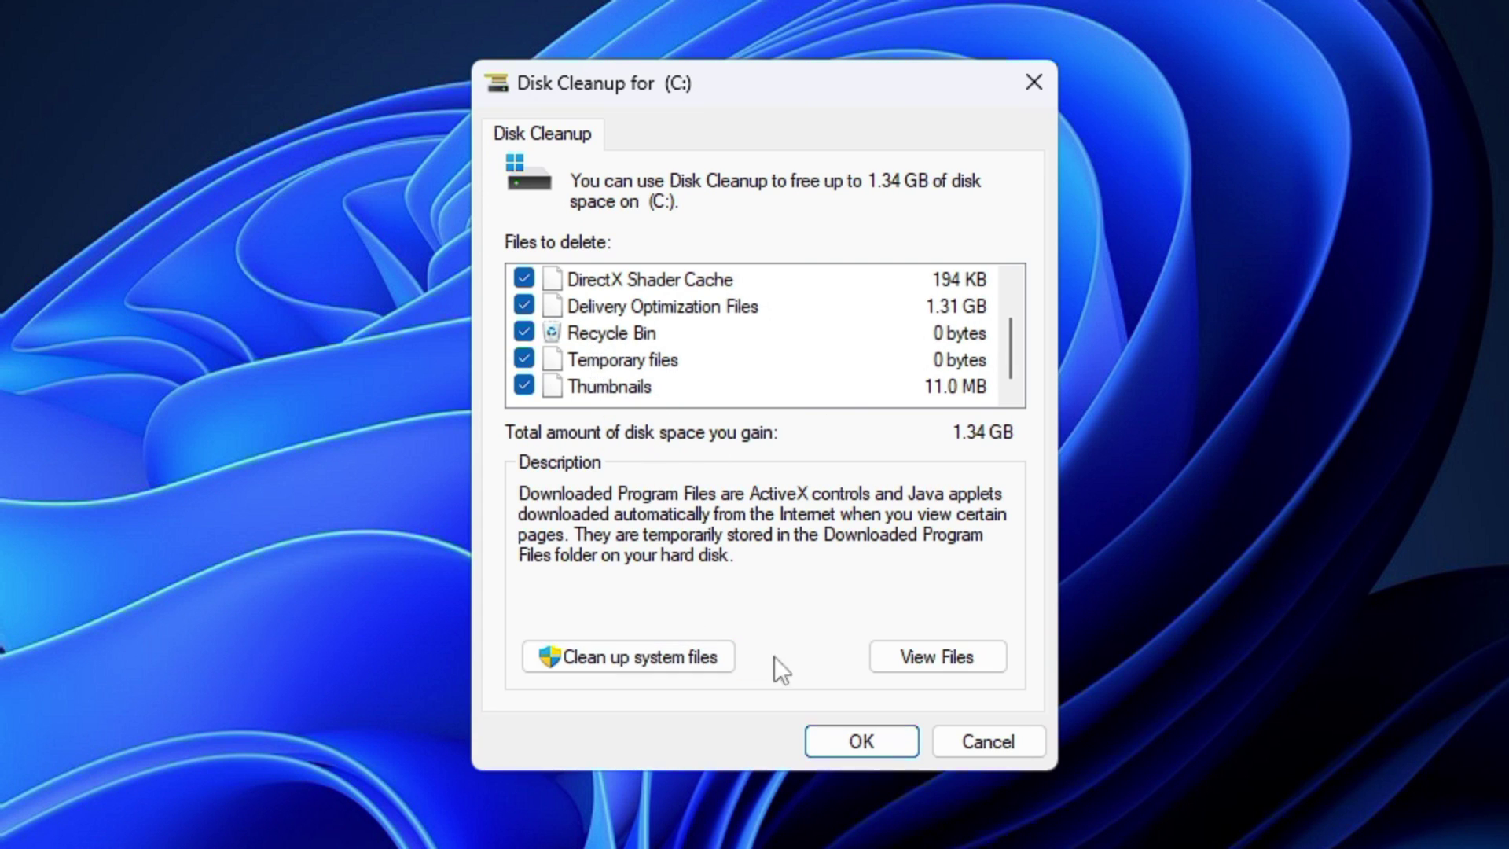
click(859, 745)
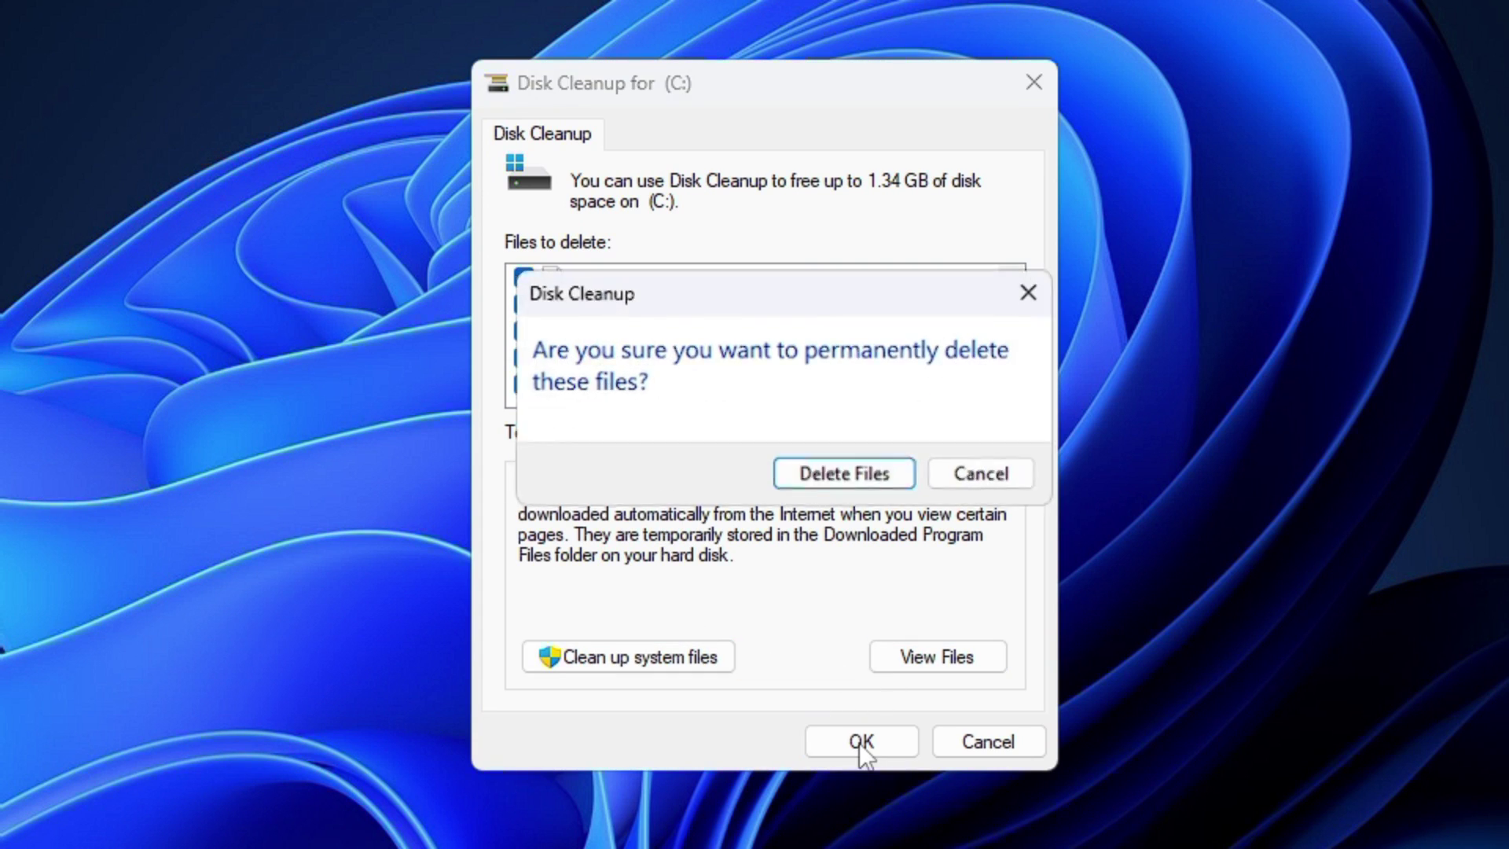
click(845, 474)
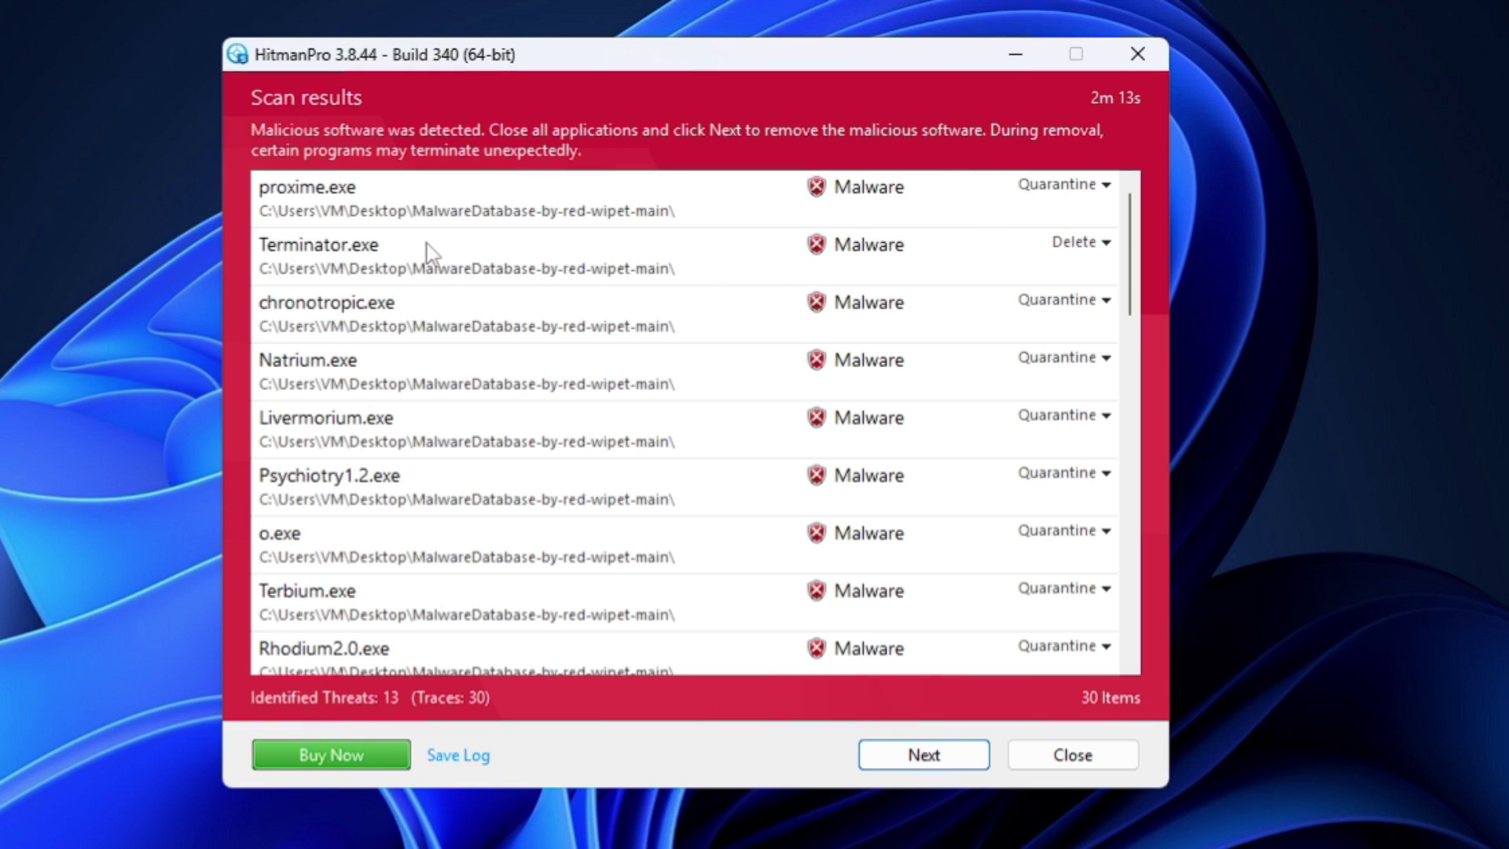
- Show the Mal/Generic-S detection name for proxime.exe in HitmanPro's results
click(369, 217)
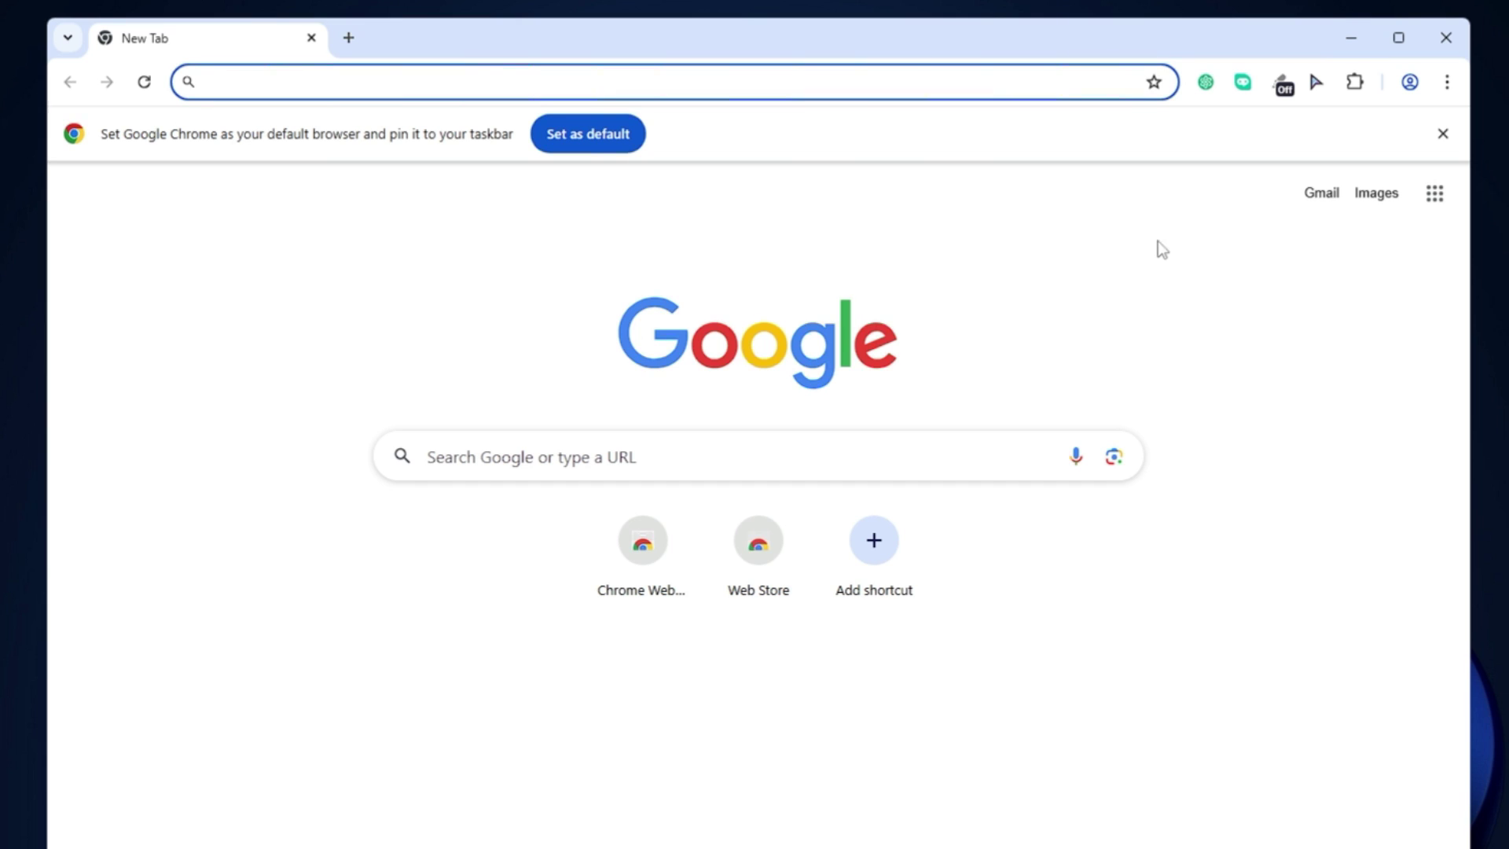
- Open Chrome's Delete browsing data dialog under Privacy and security settings
click(1446, 83)
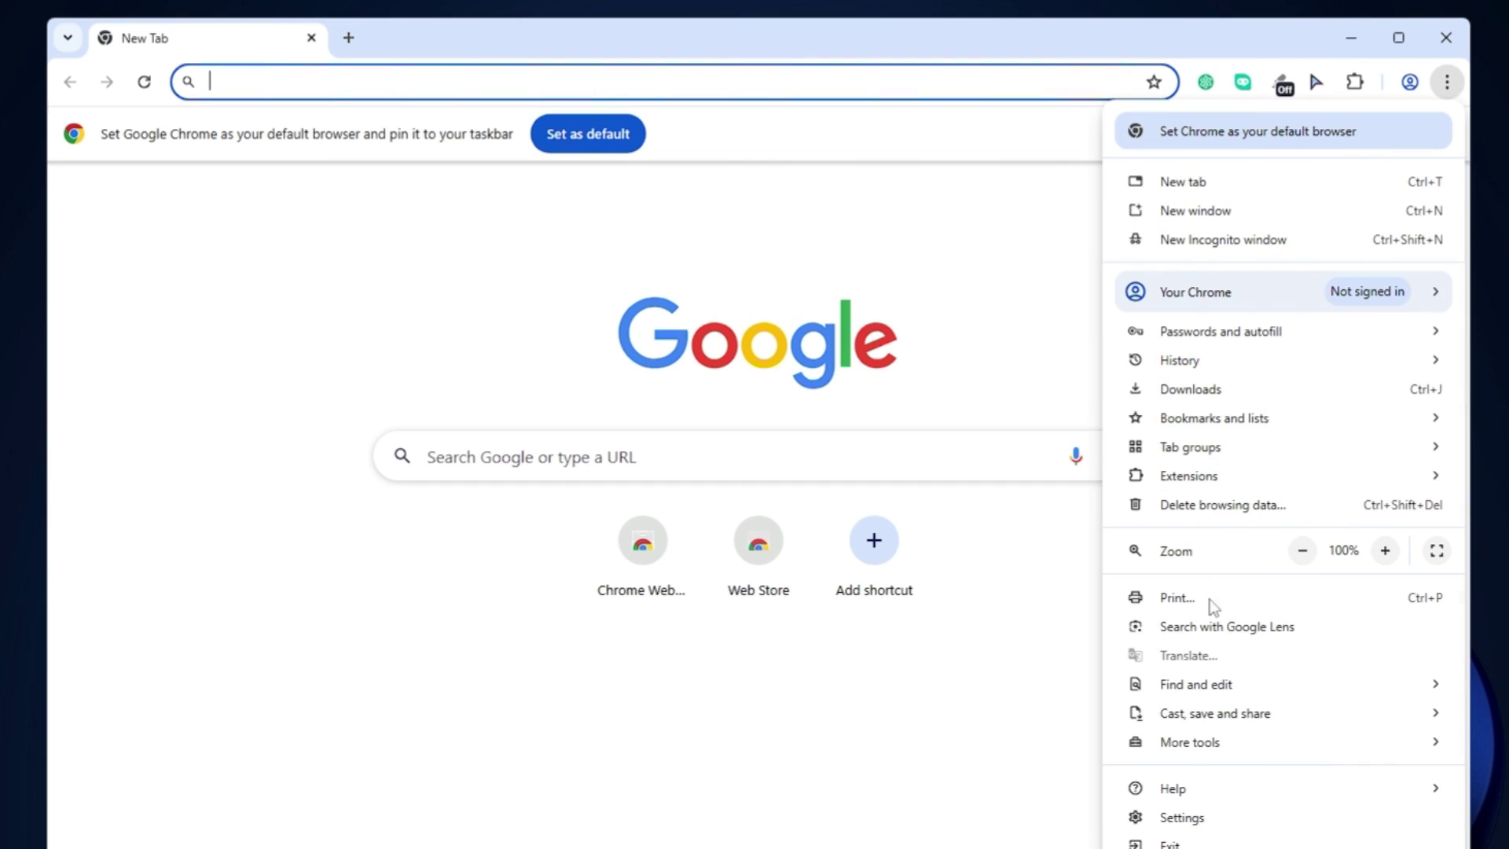
click(1181, 816)
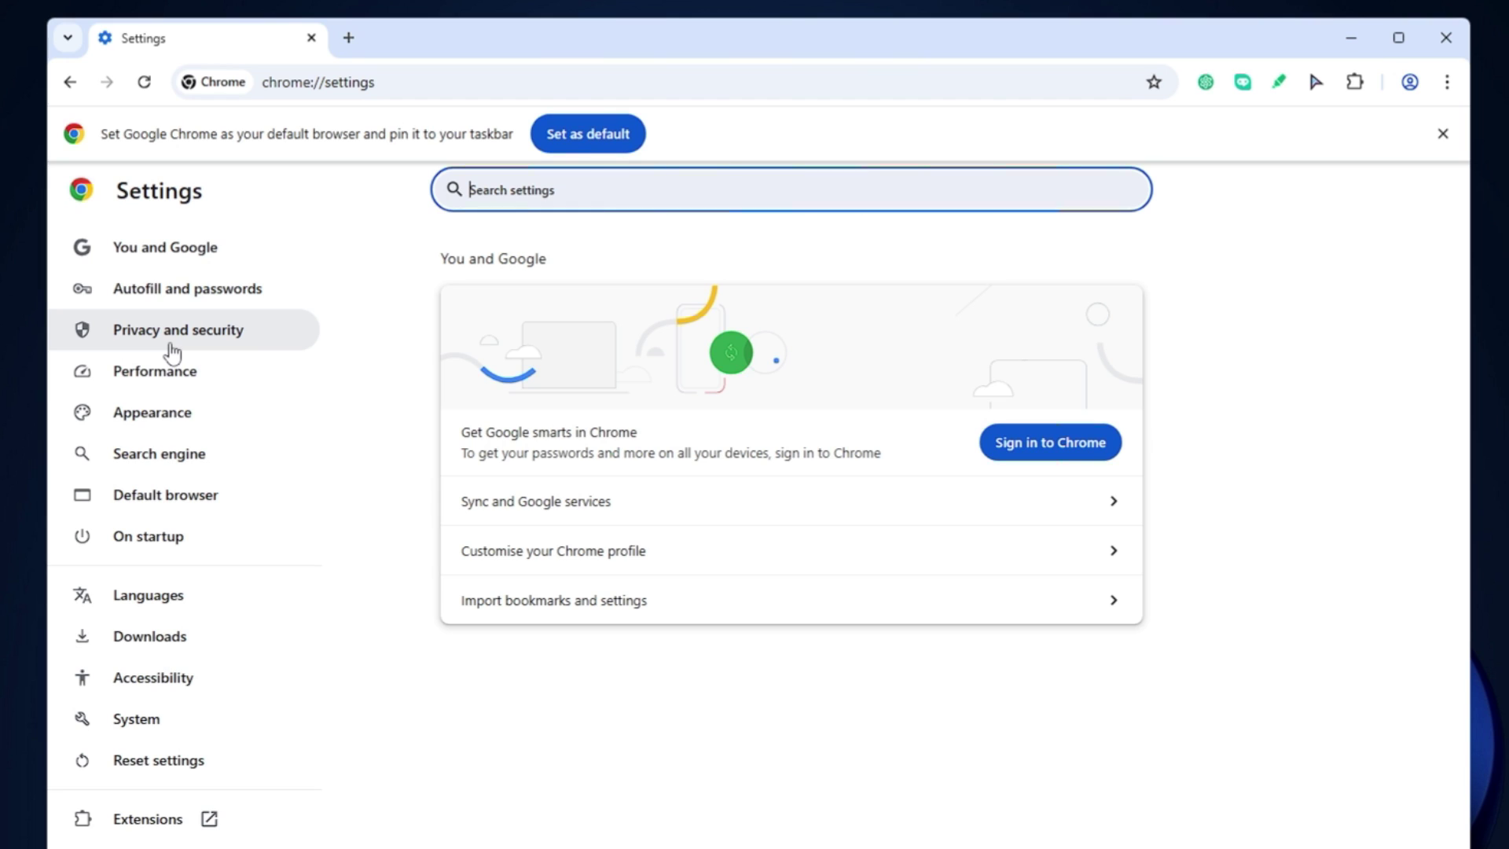
click(172, 349)
click(685, 585)
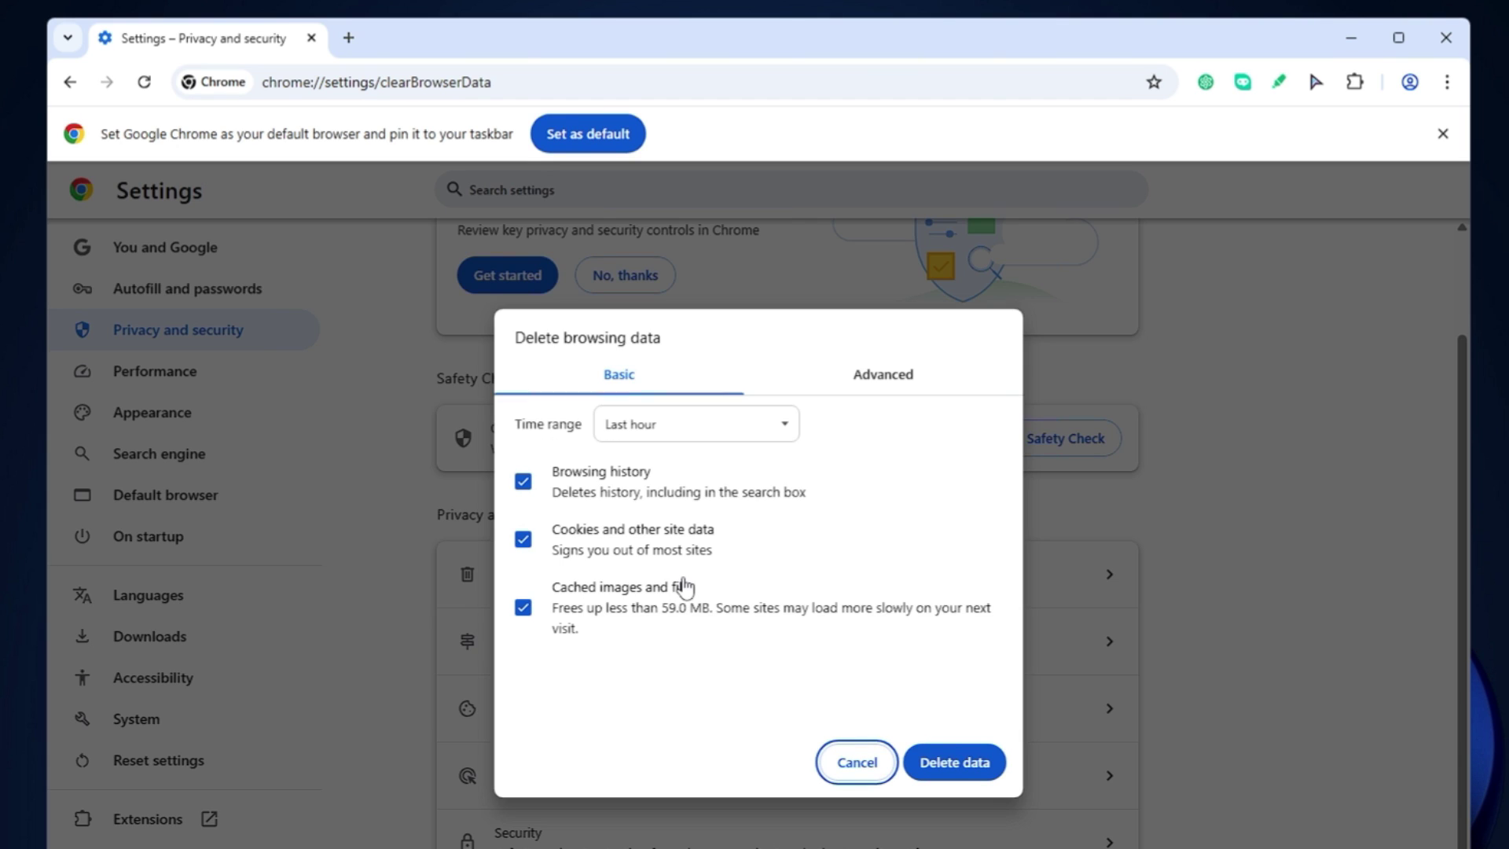
- Delete all-time history, cookies, cache and site settings from the Advanced tab
click(880, 377)
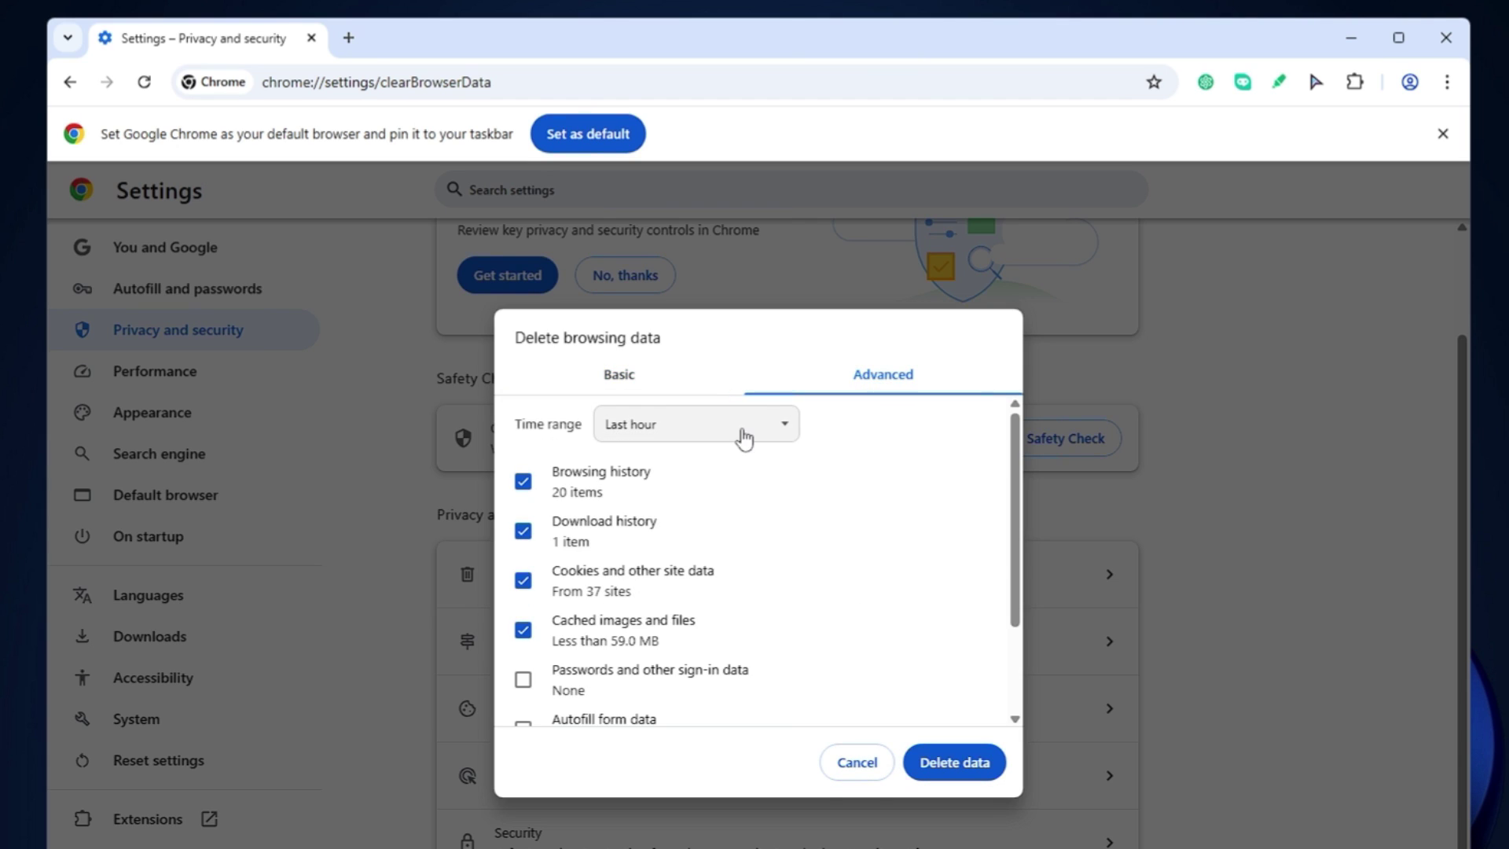
click(774, 437)
click(742, 554)
scroll(673, 563, down, 2)
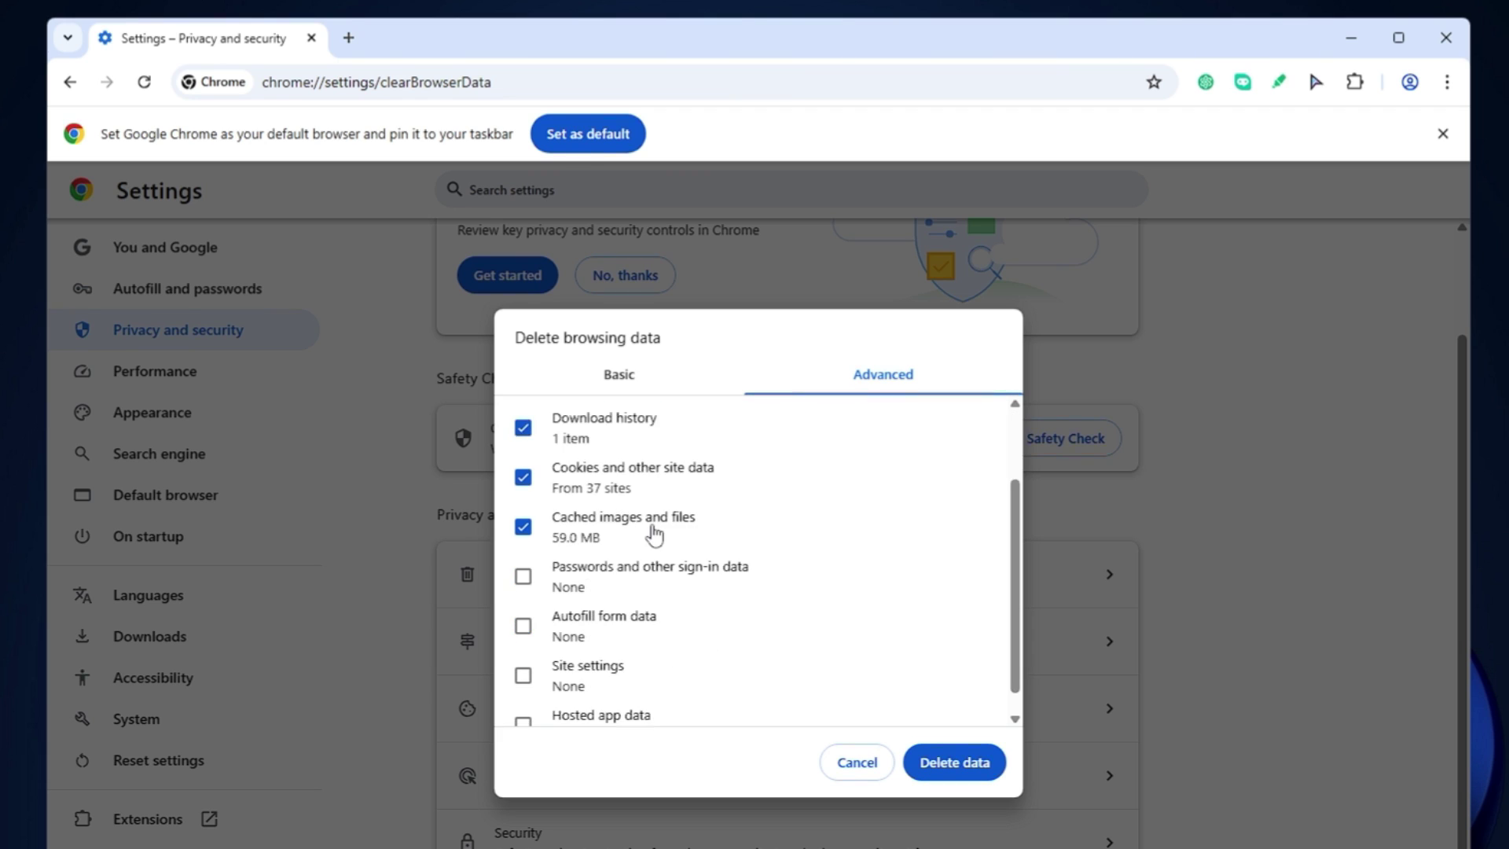
scroll(653, 532, up, 2)
scroll(626, 481, down, 2)
scroll(612, 631, down, 1)
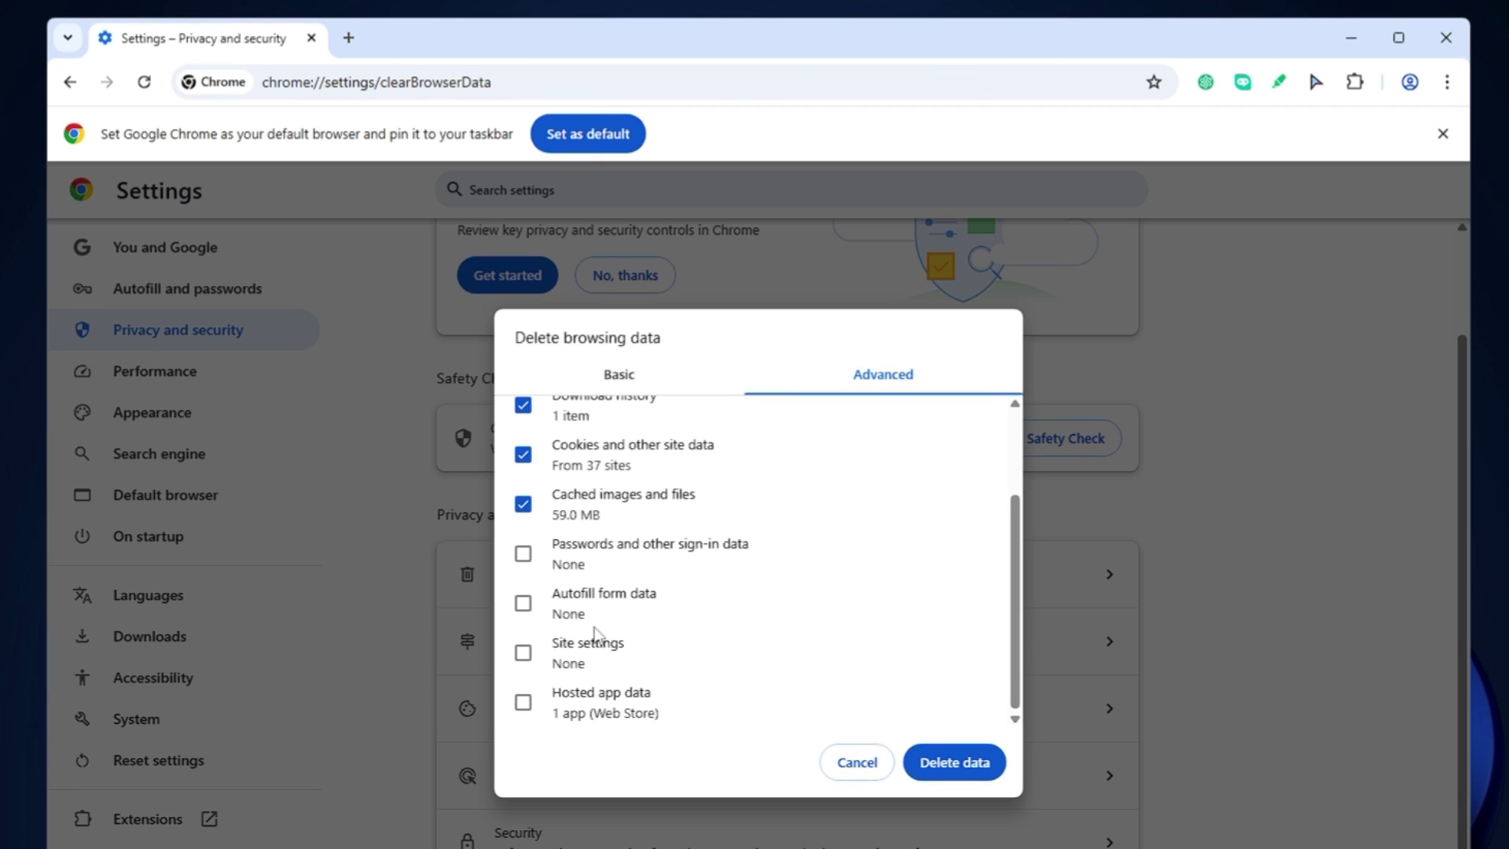
click(578, 651)
click(952, 772)
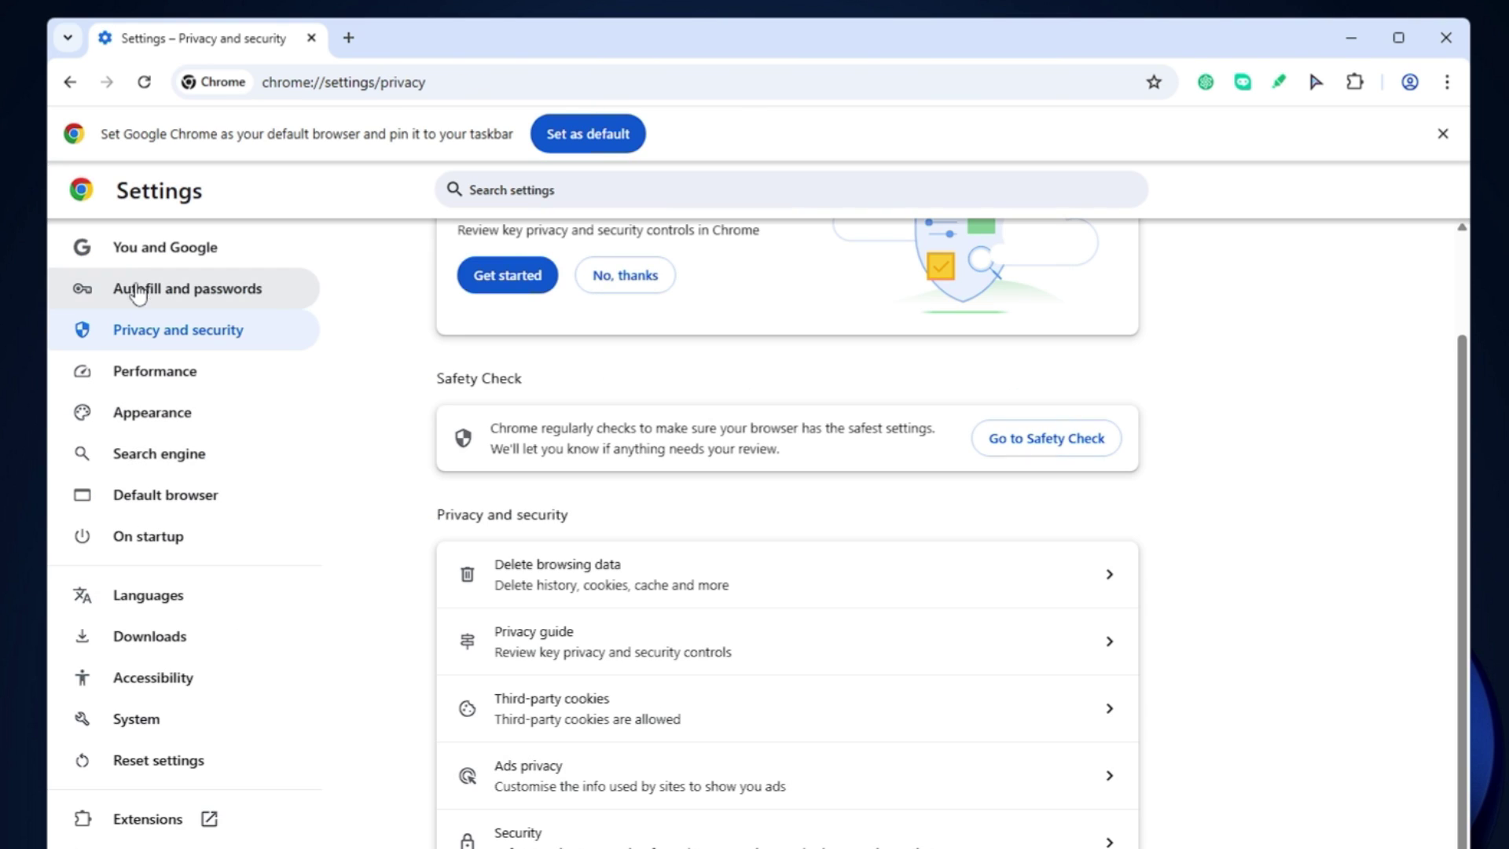
- Reset Chrome settings to their original defaults and confirm the reset
click(174, 773)
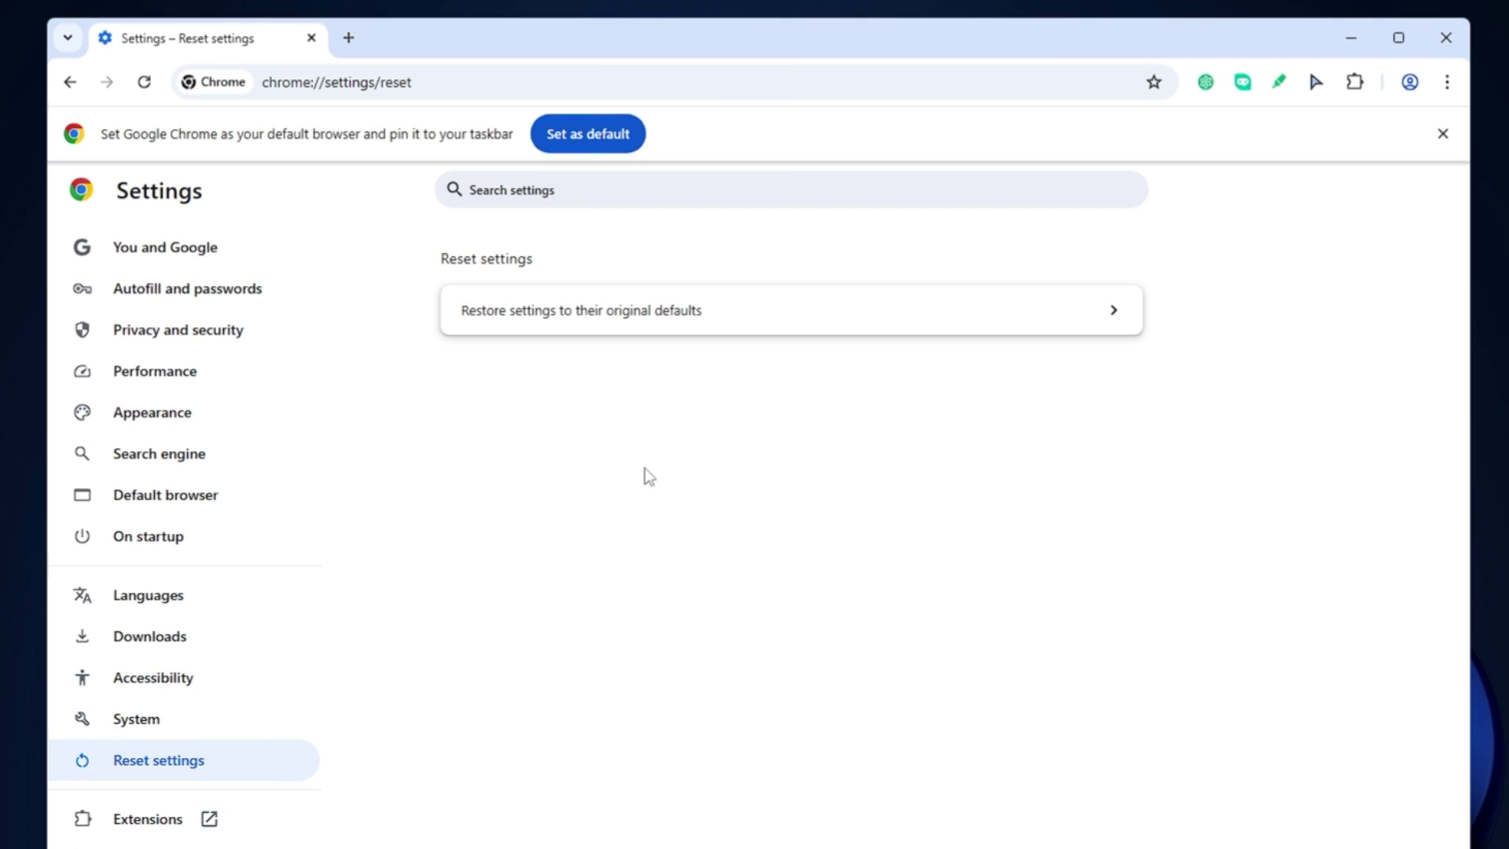
click(744, 325)
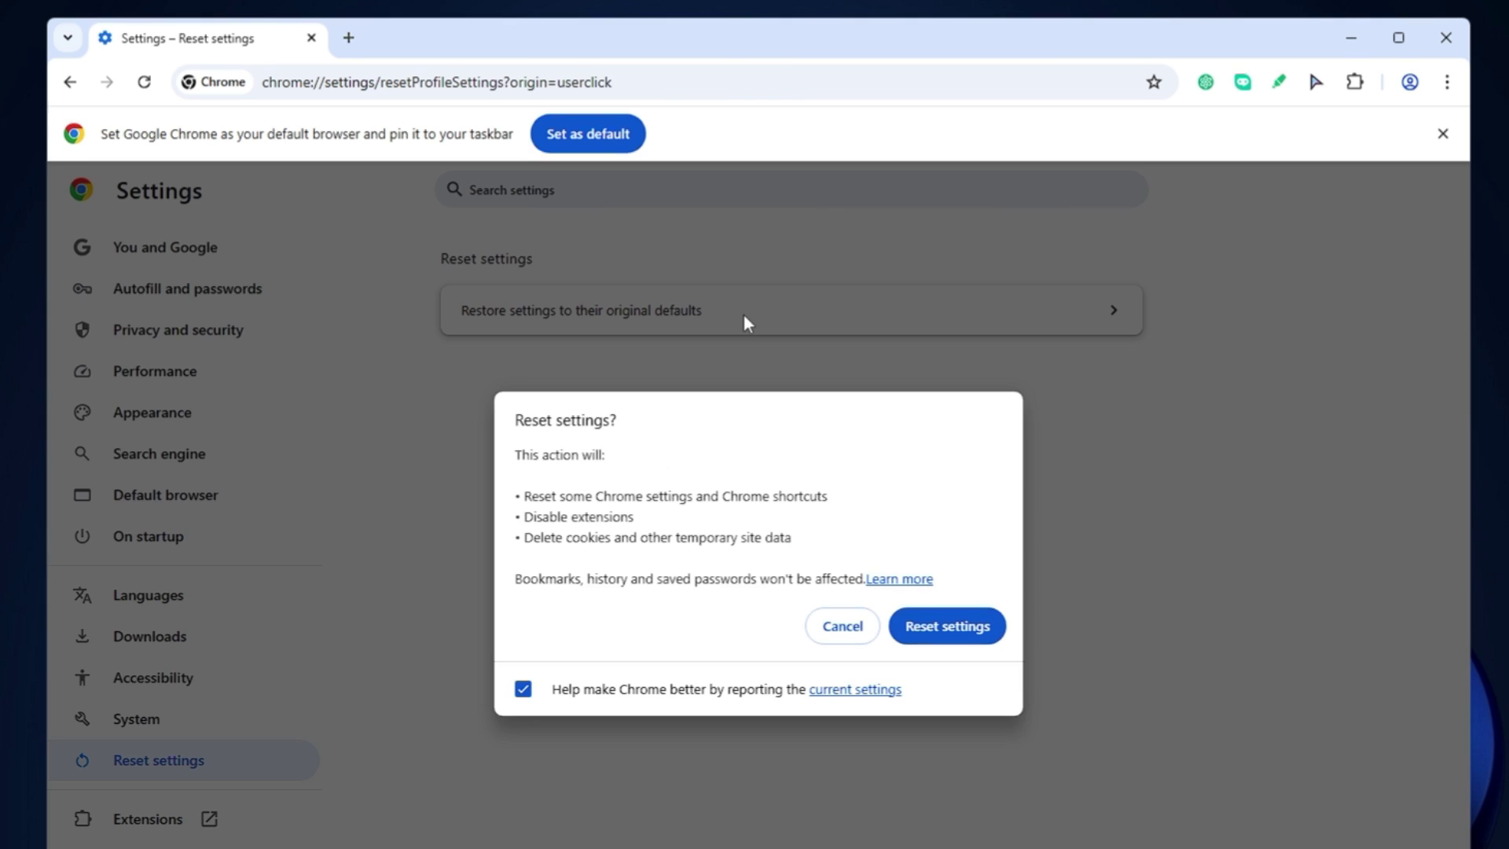
click(938, 626)
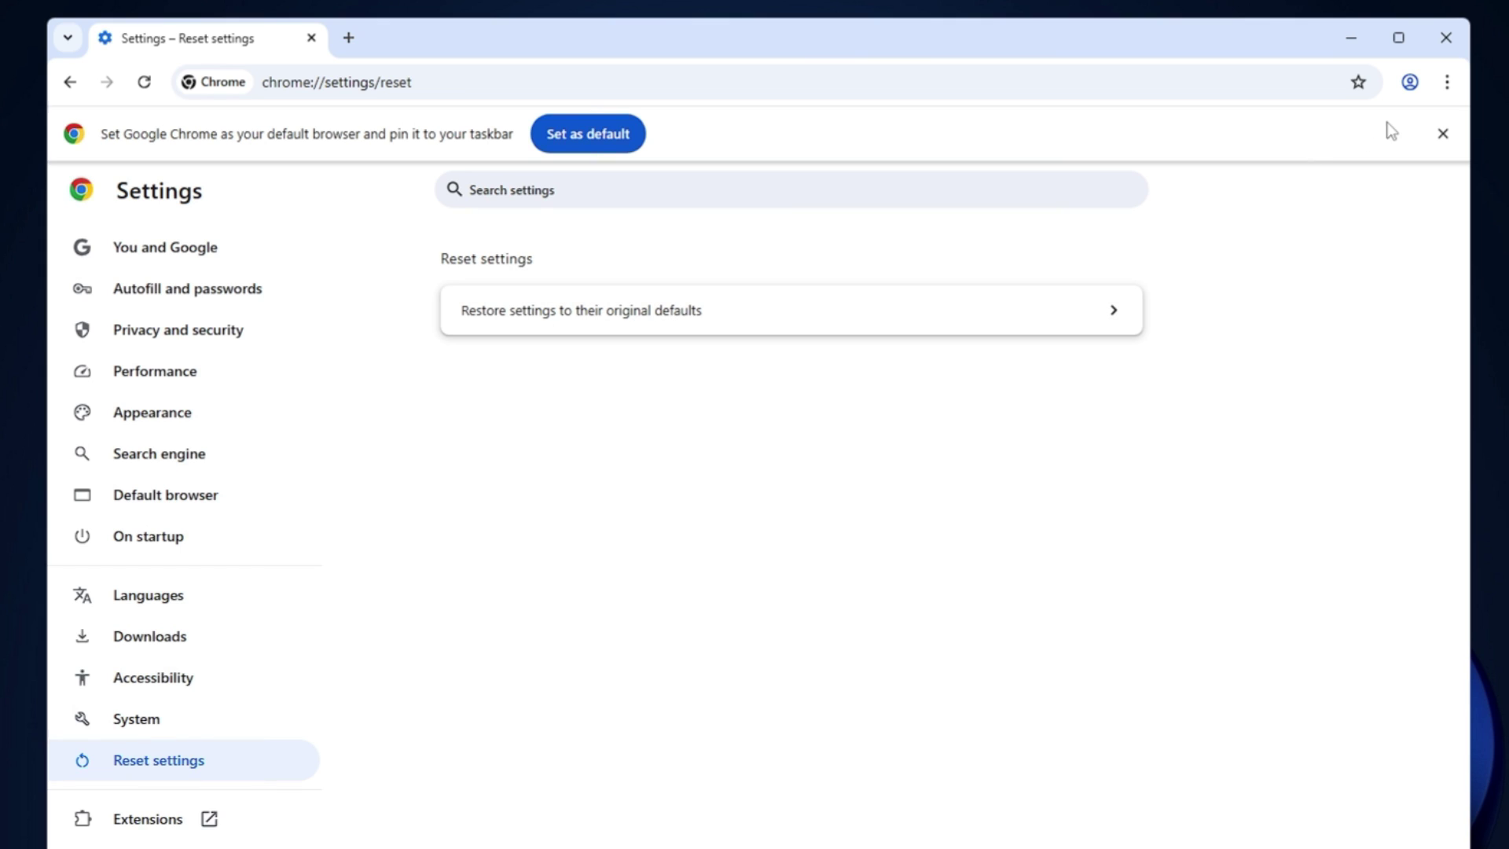
- Remove the Custom Cursor for Chrome extension from the Manage Extensions page
click(1446, 82)
click(1446, 82)
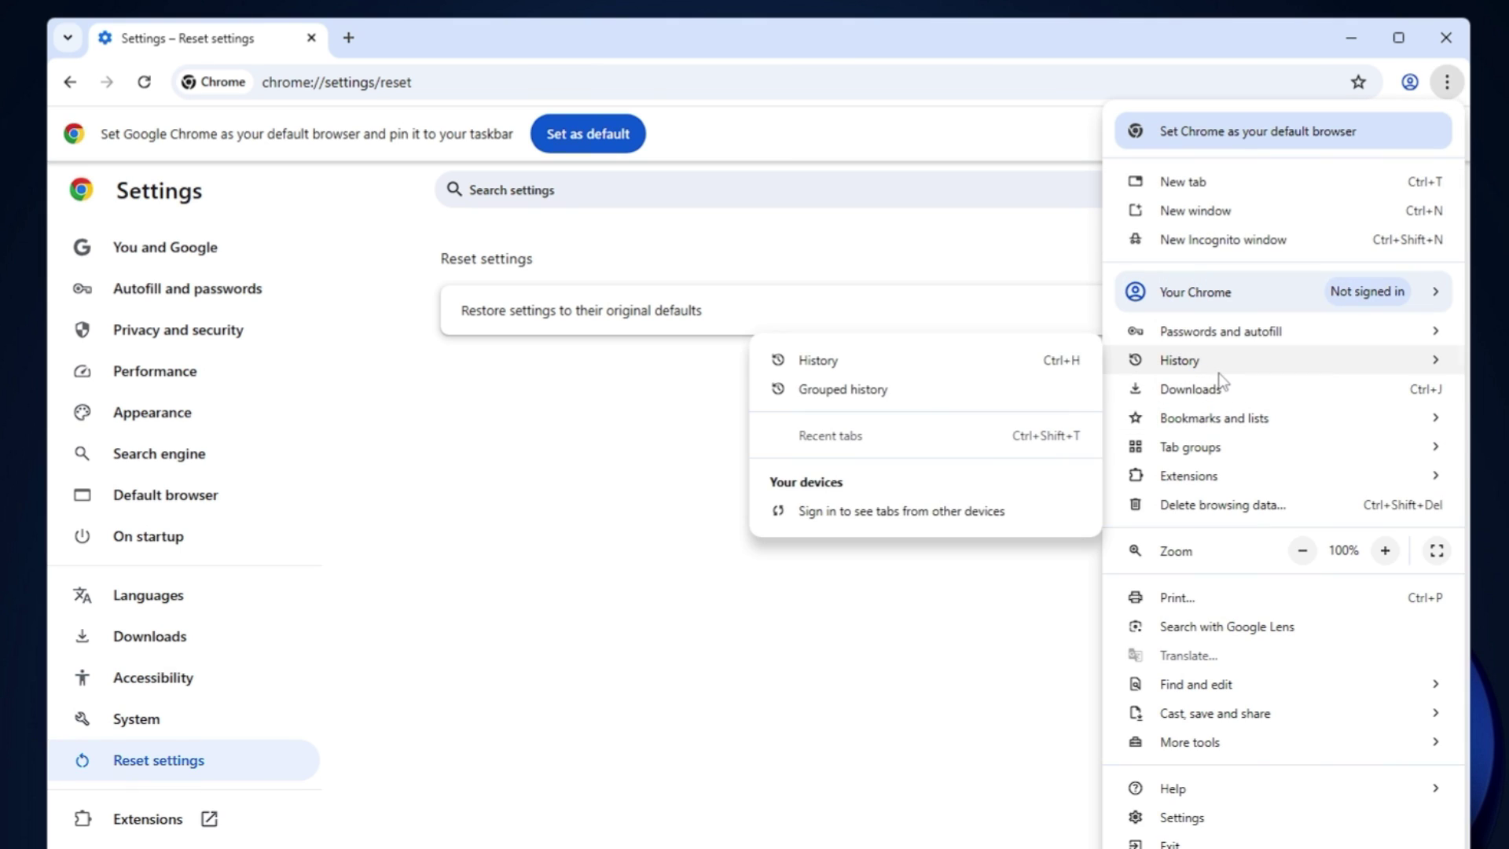
mouse_move(1273, 474)
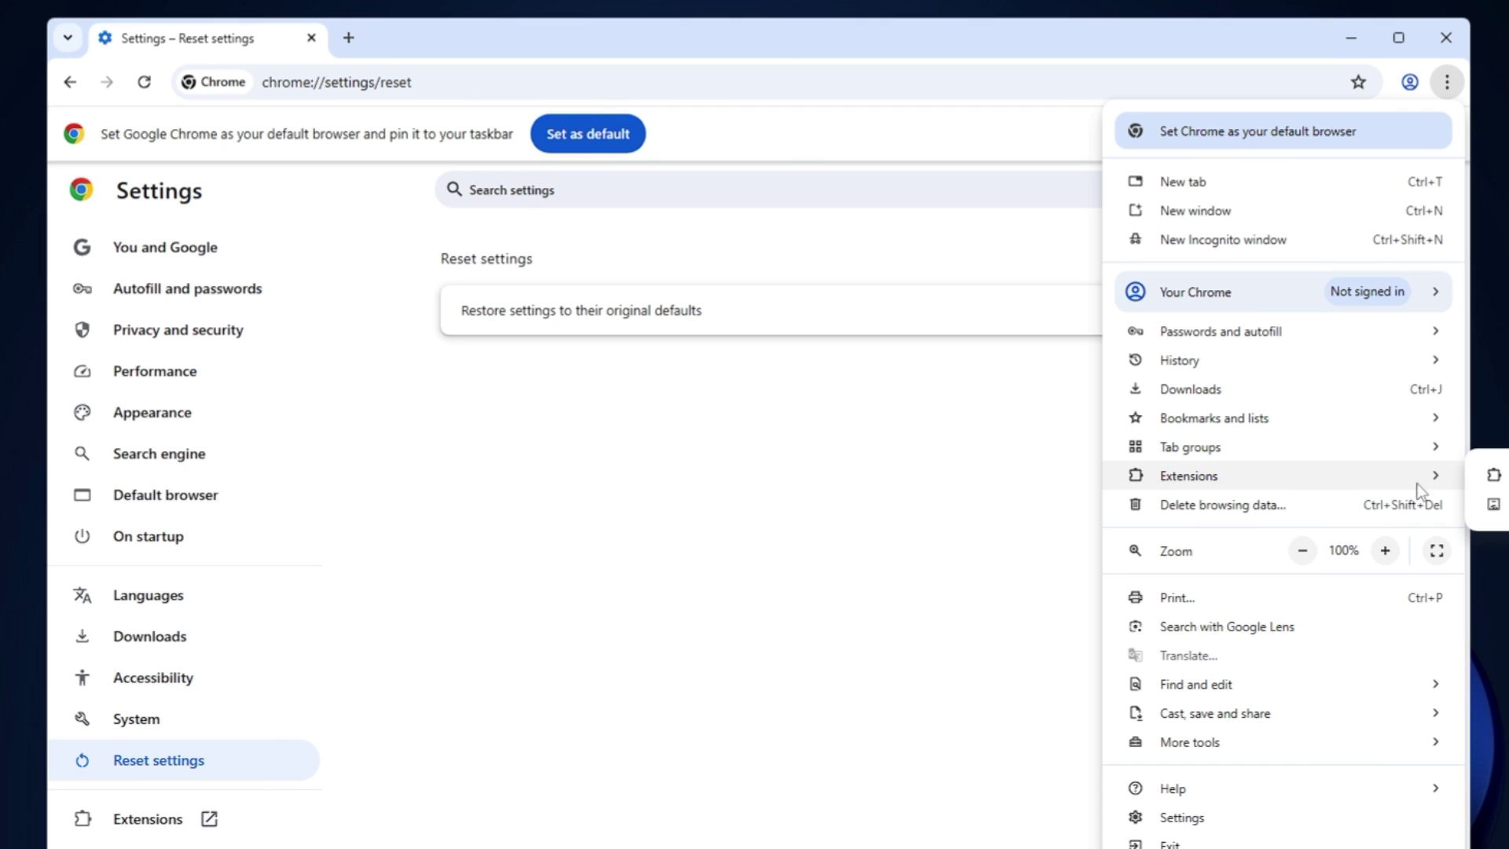
click(1493, 475)
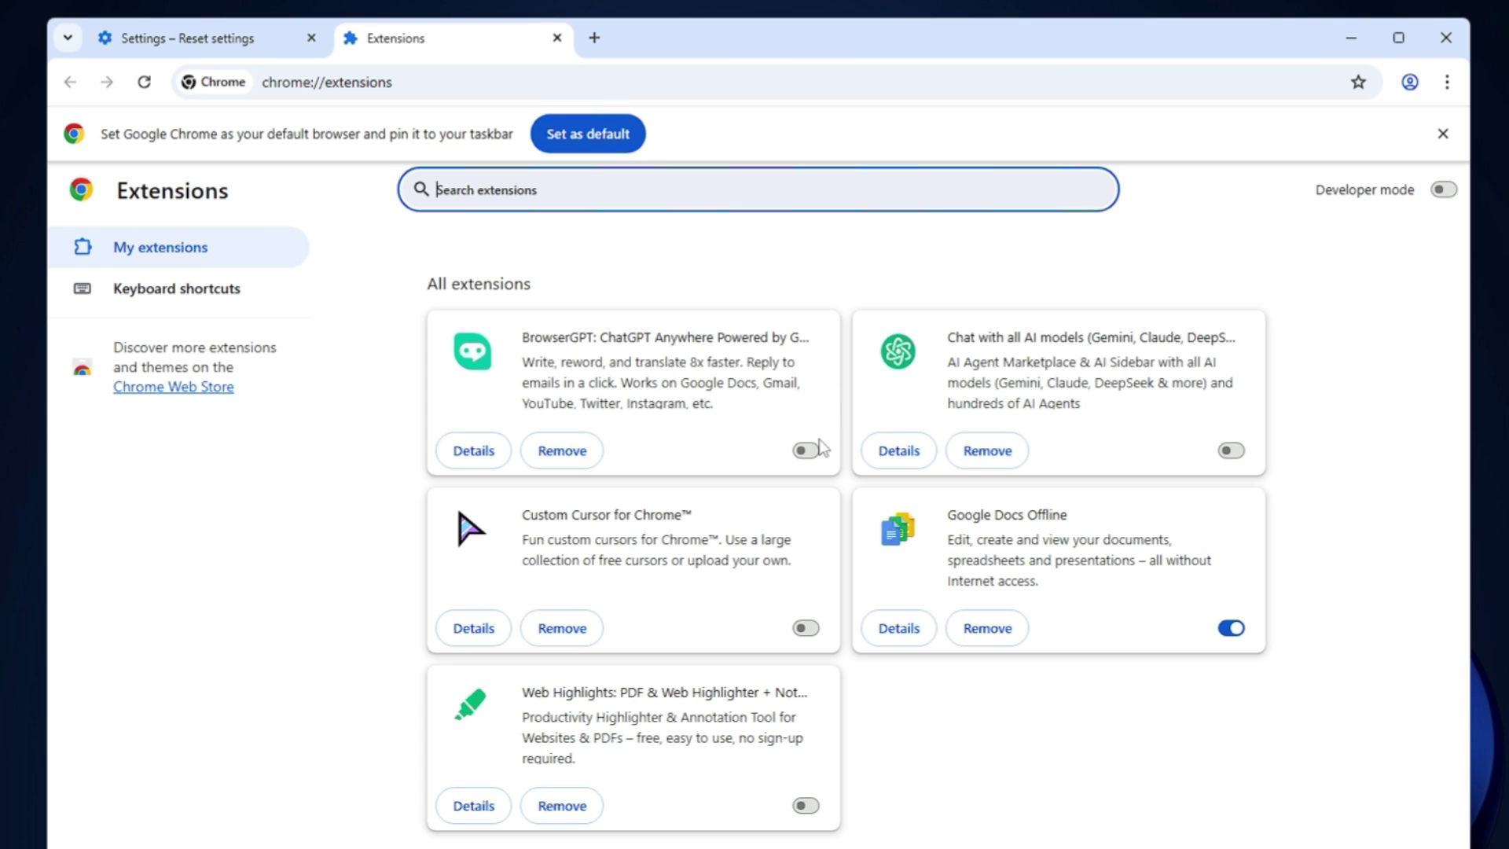
click(562, 450)
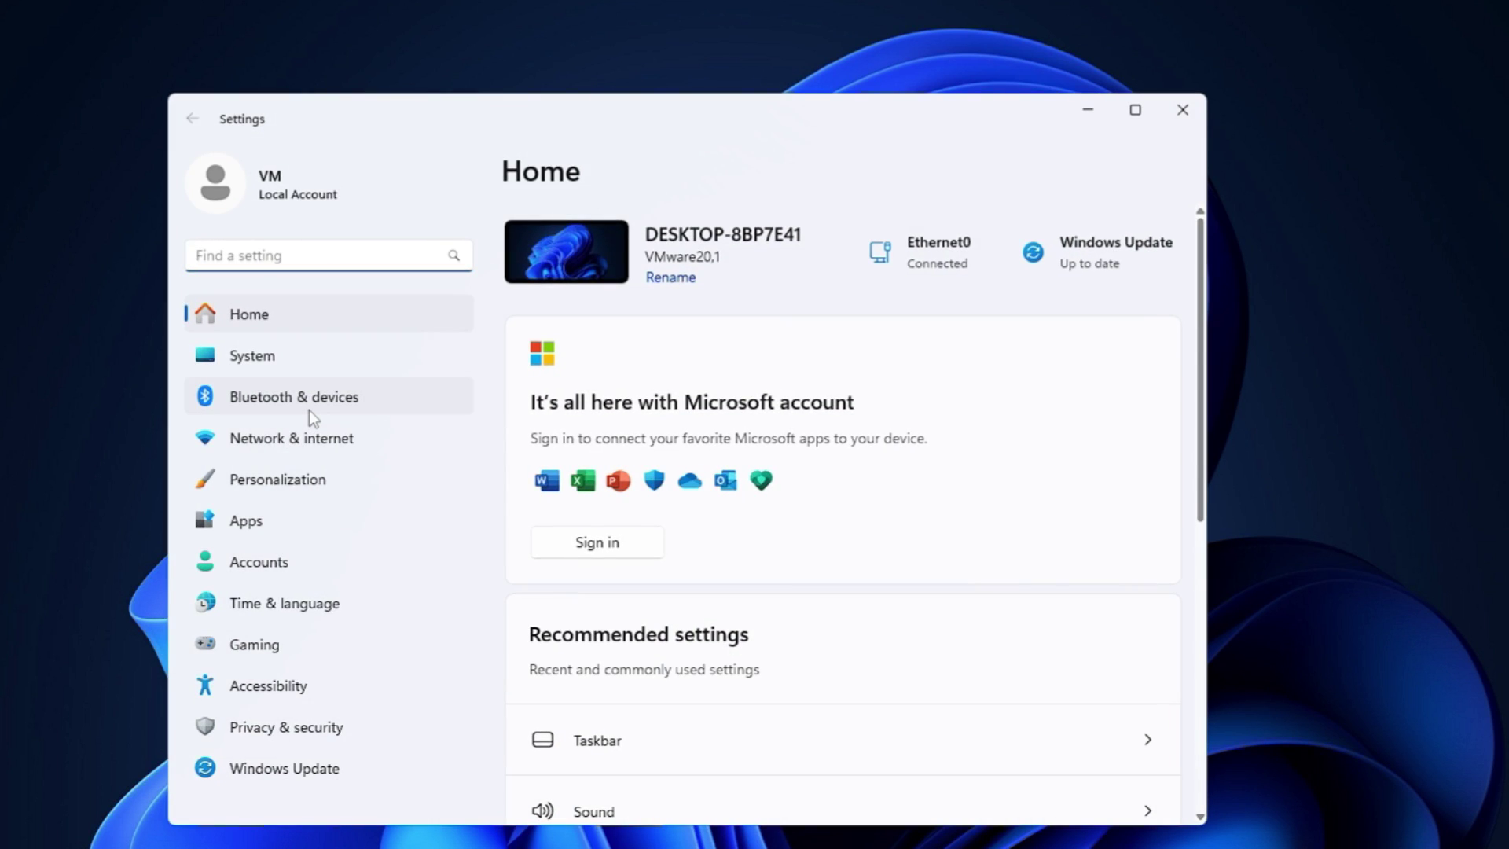
- Switch on cloud-delivered protection in Windows Security's virus and threat protection settings, approving the UAC prompt
click(289, 733)
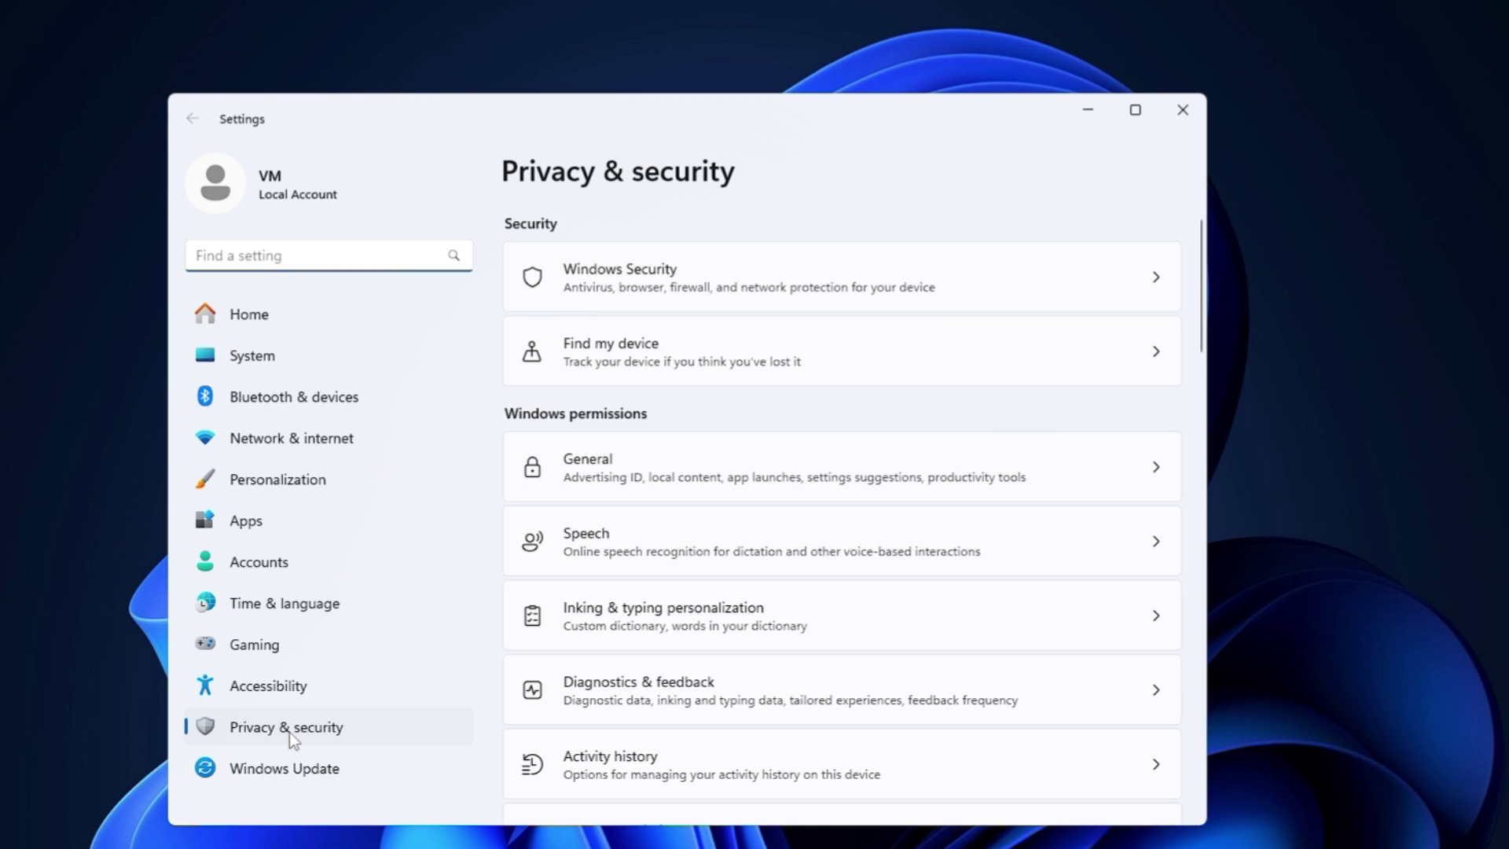
click(709, 280)
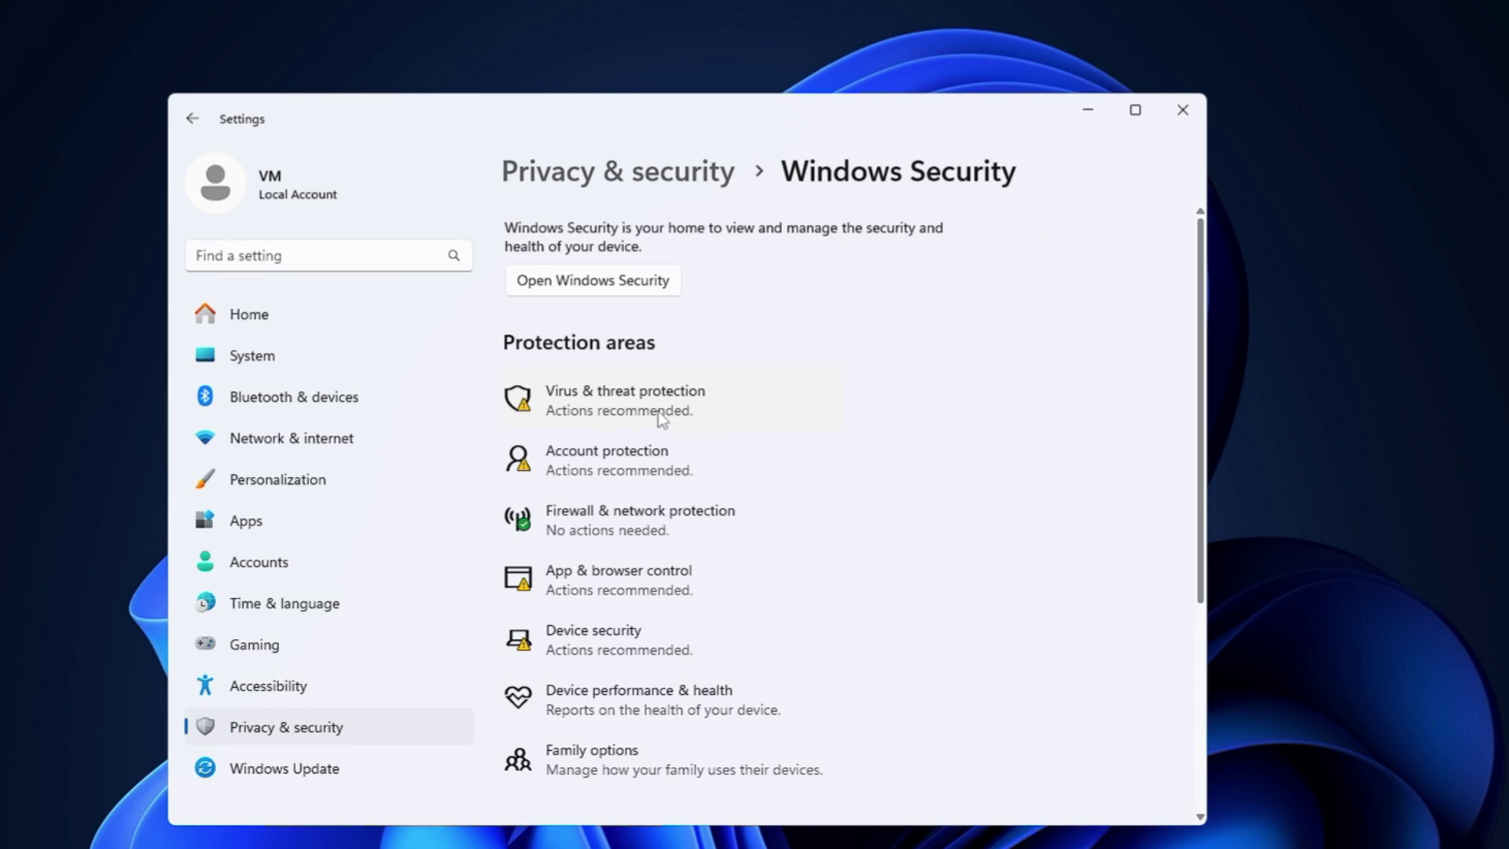
click(658, 412)
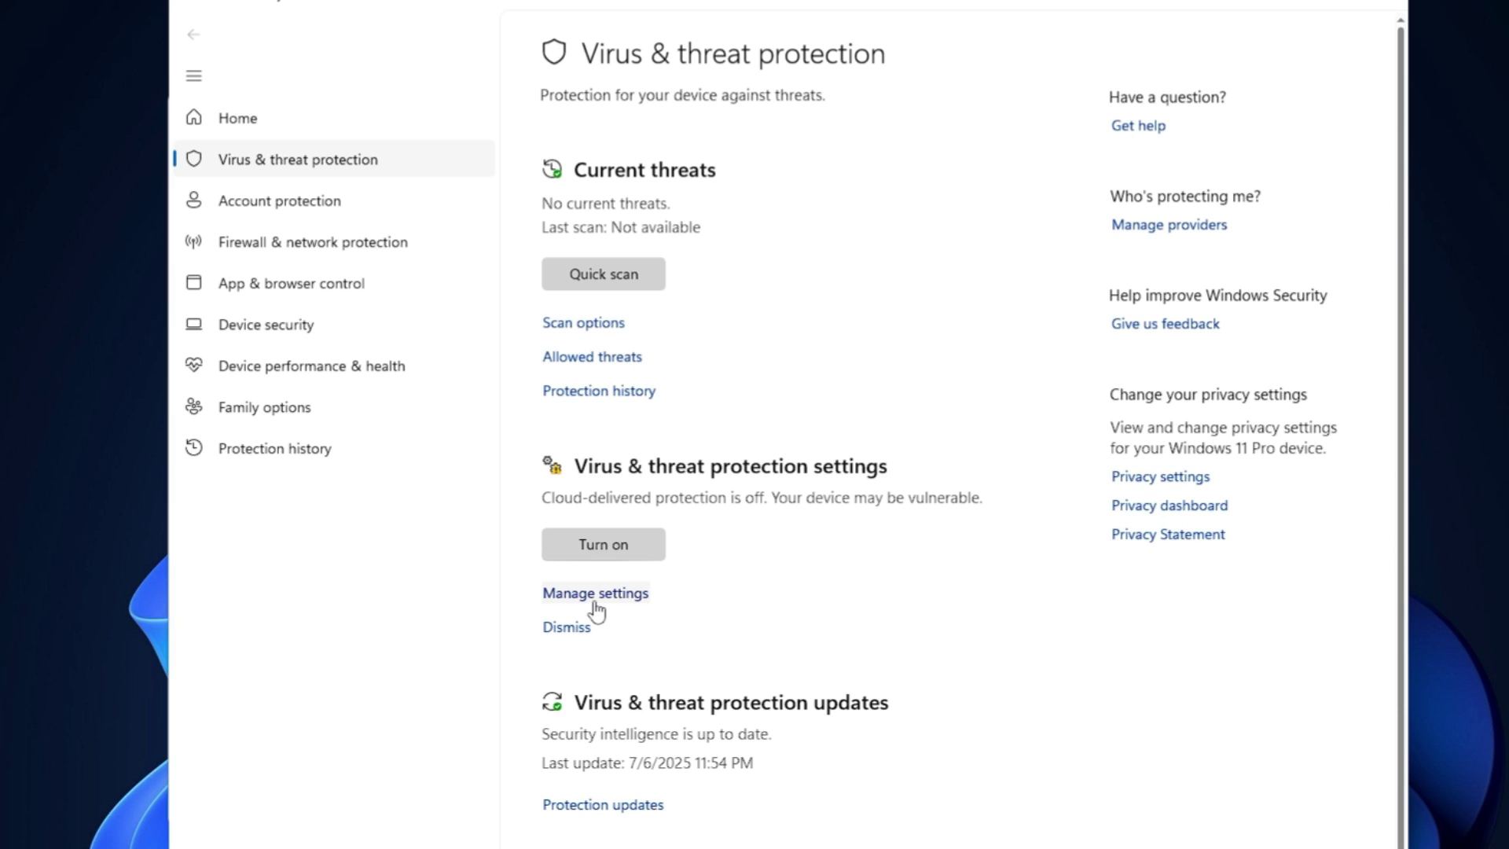
click(595, 597)
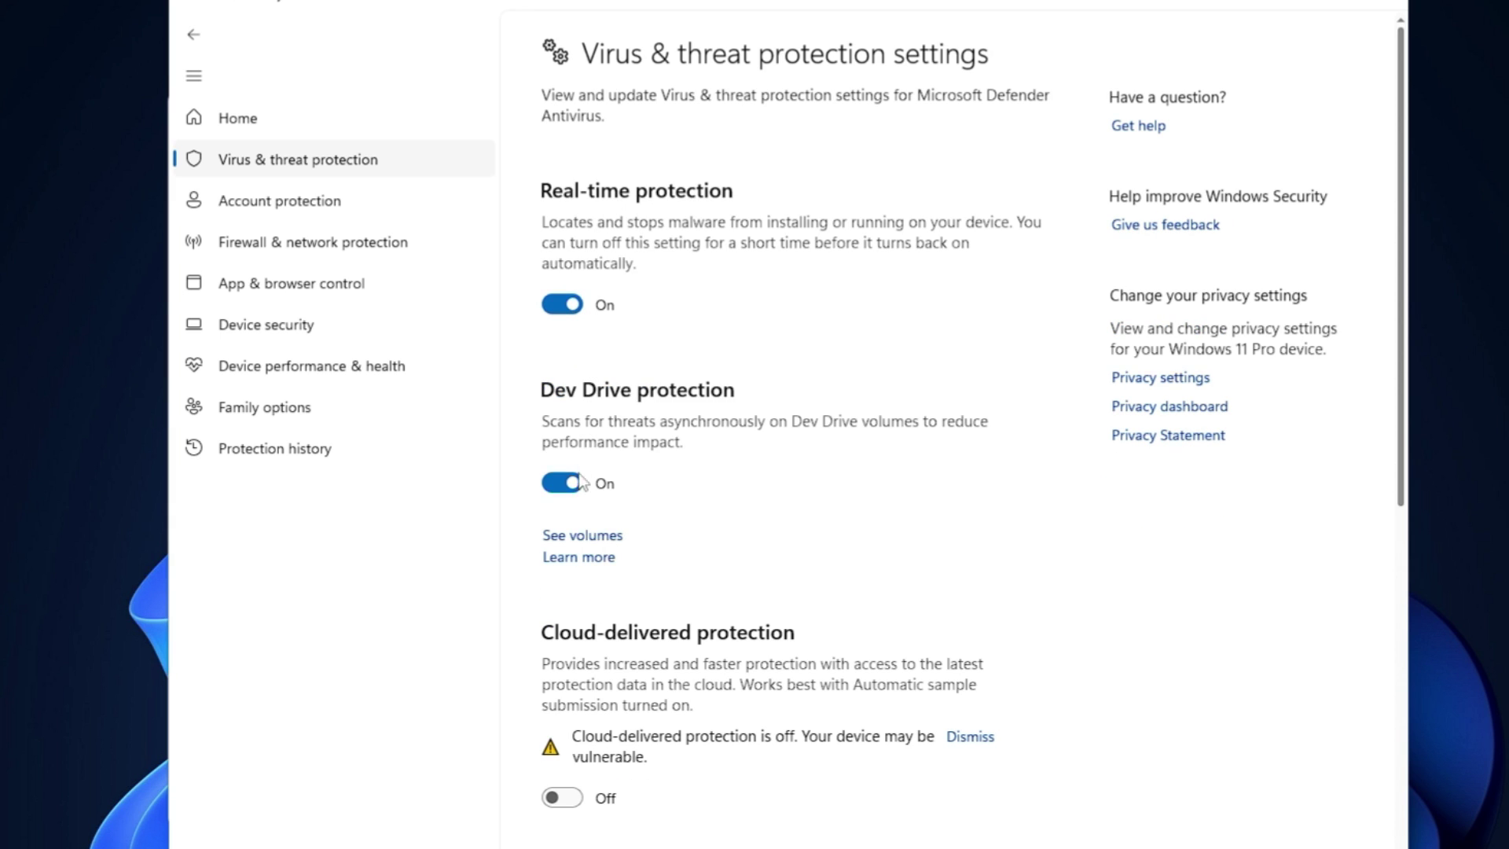
scroll(761, 503, down, 3)
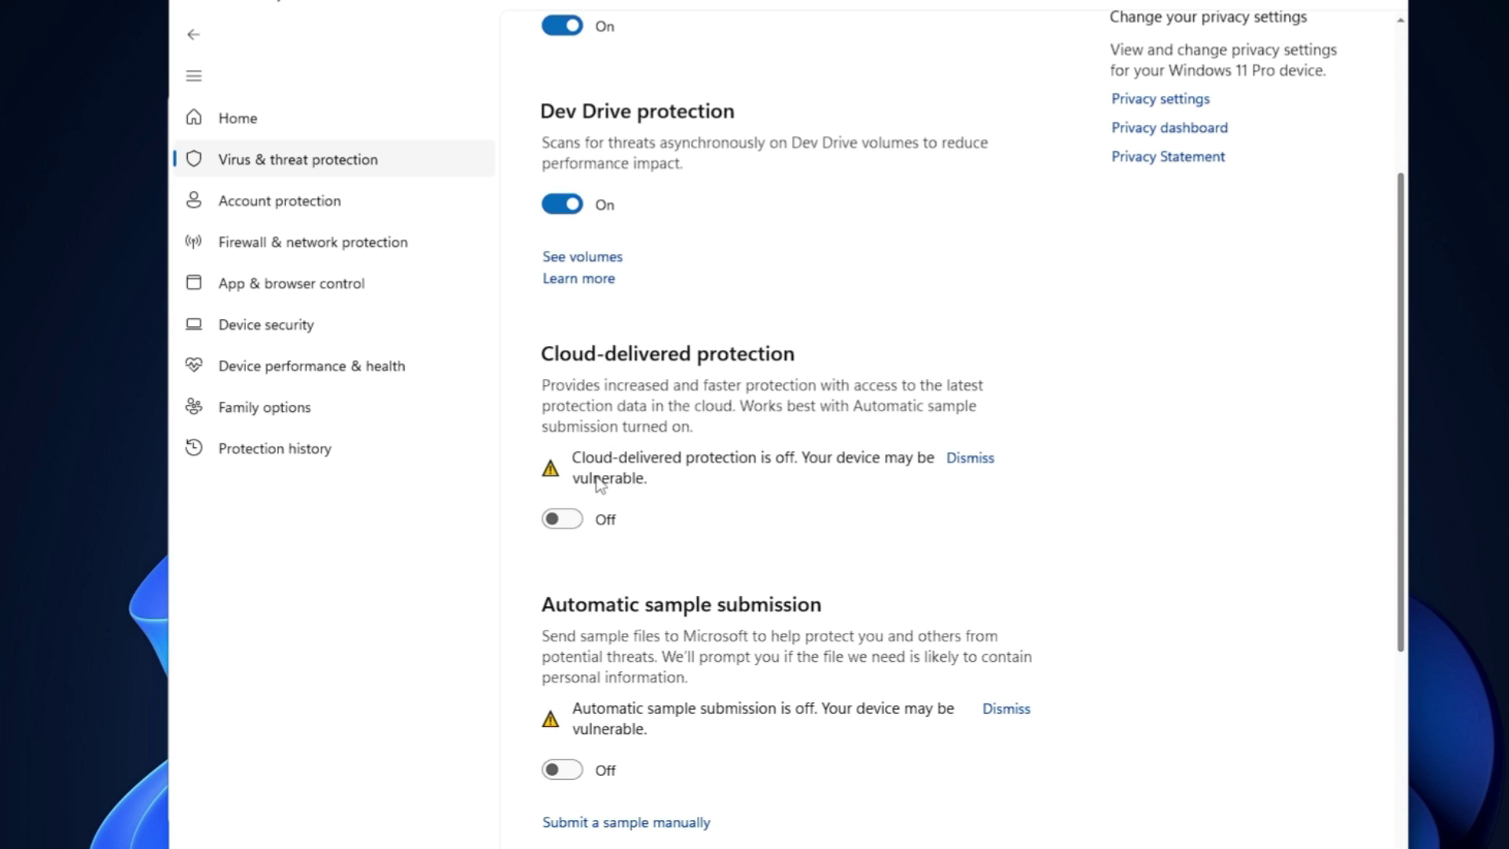
click(561, 519)
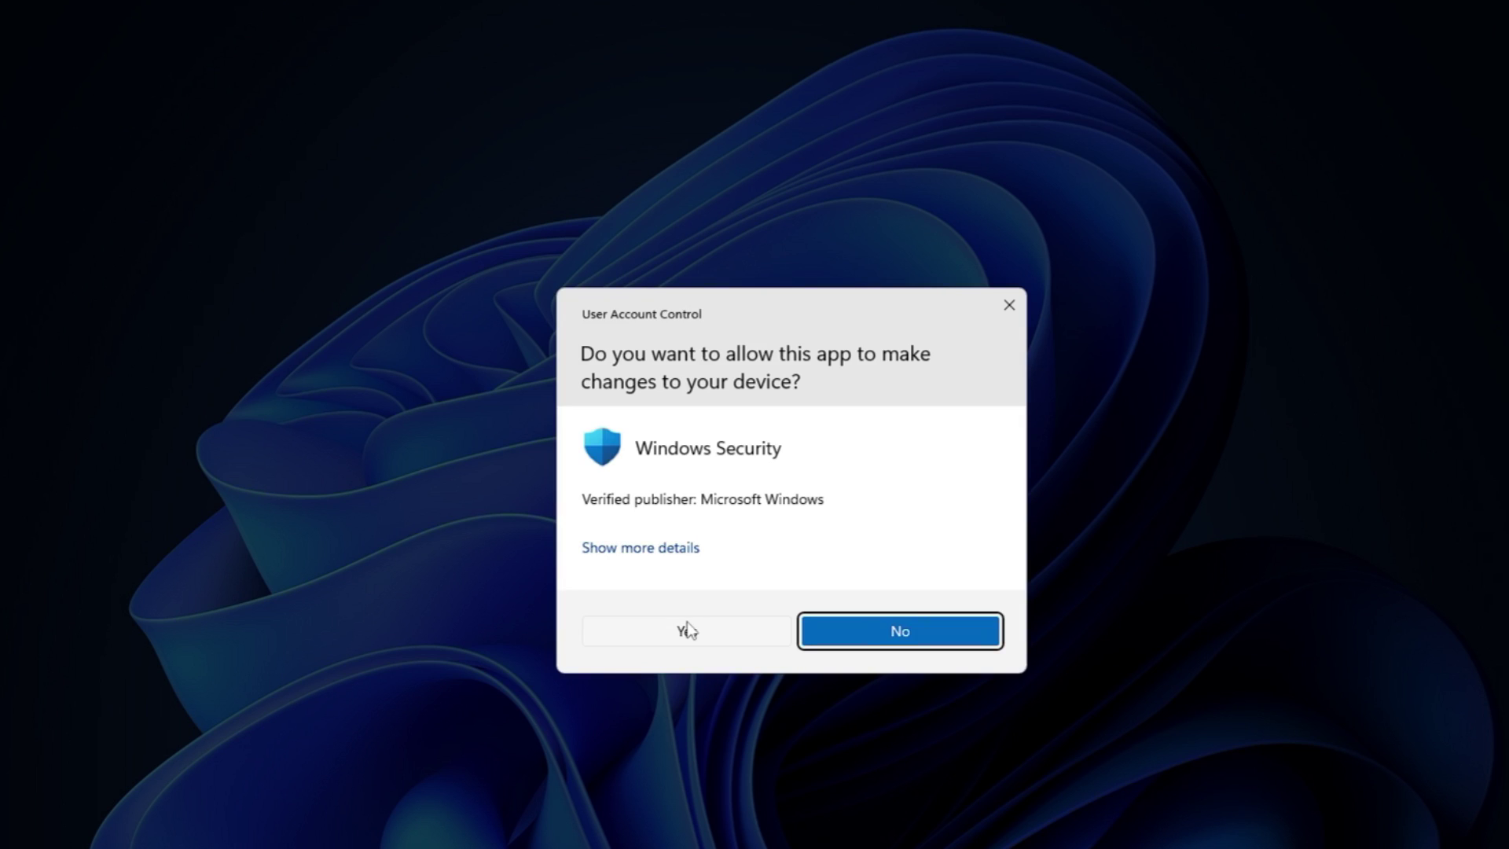
click(687, 629)
scroll(550, 393, down, 3)
click(196, 35)
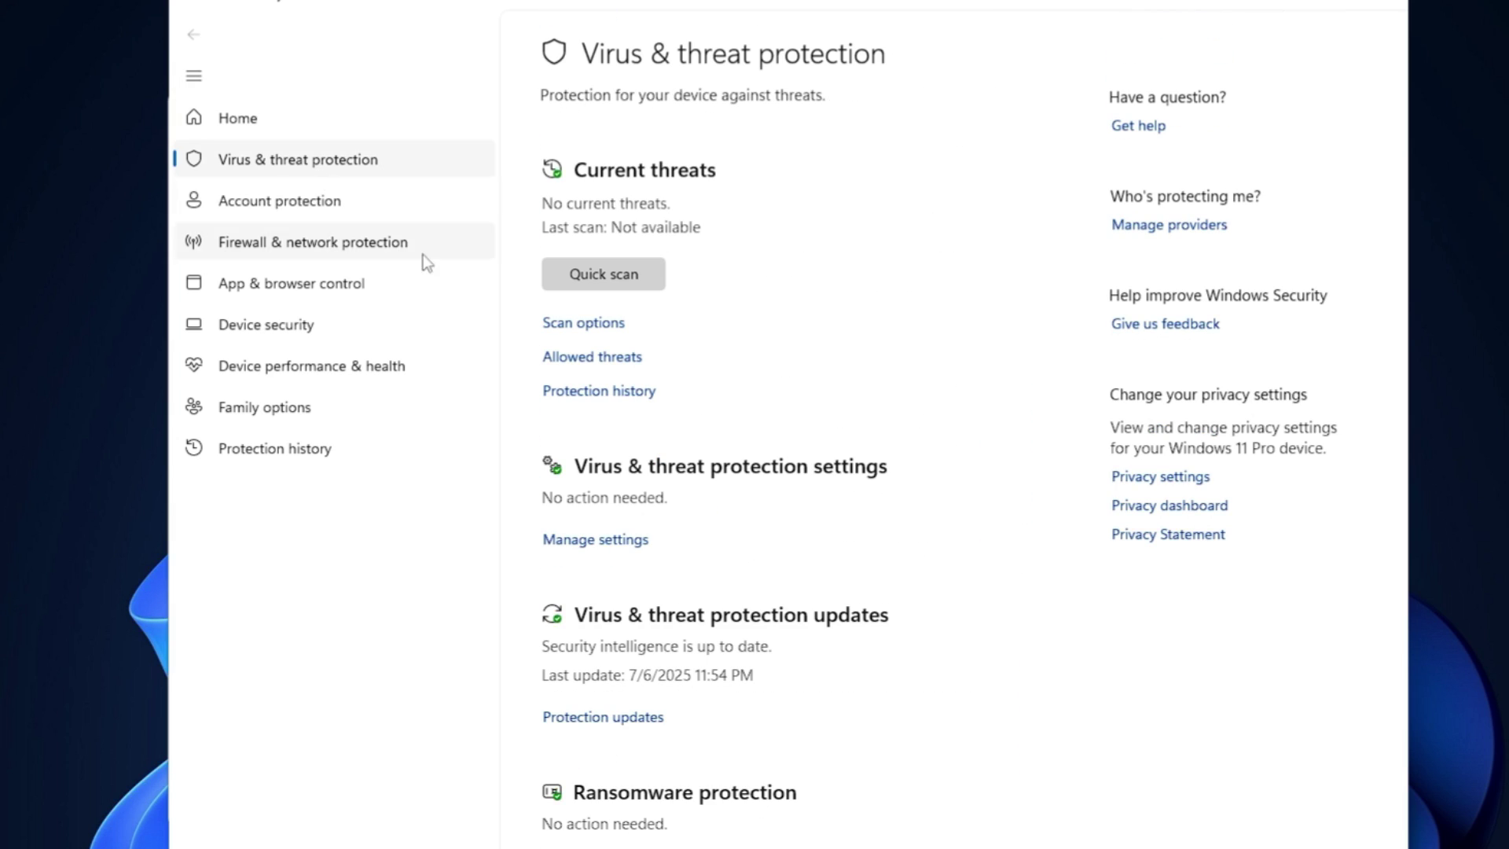
- Continue from HitmanPro's scan results toward malware removal and choose the free thirty-day license
click(594, 331)
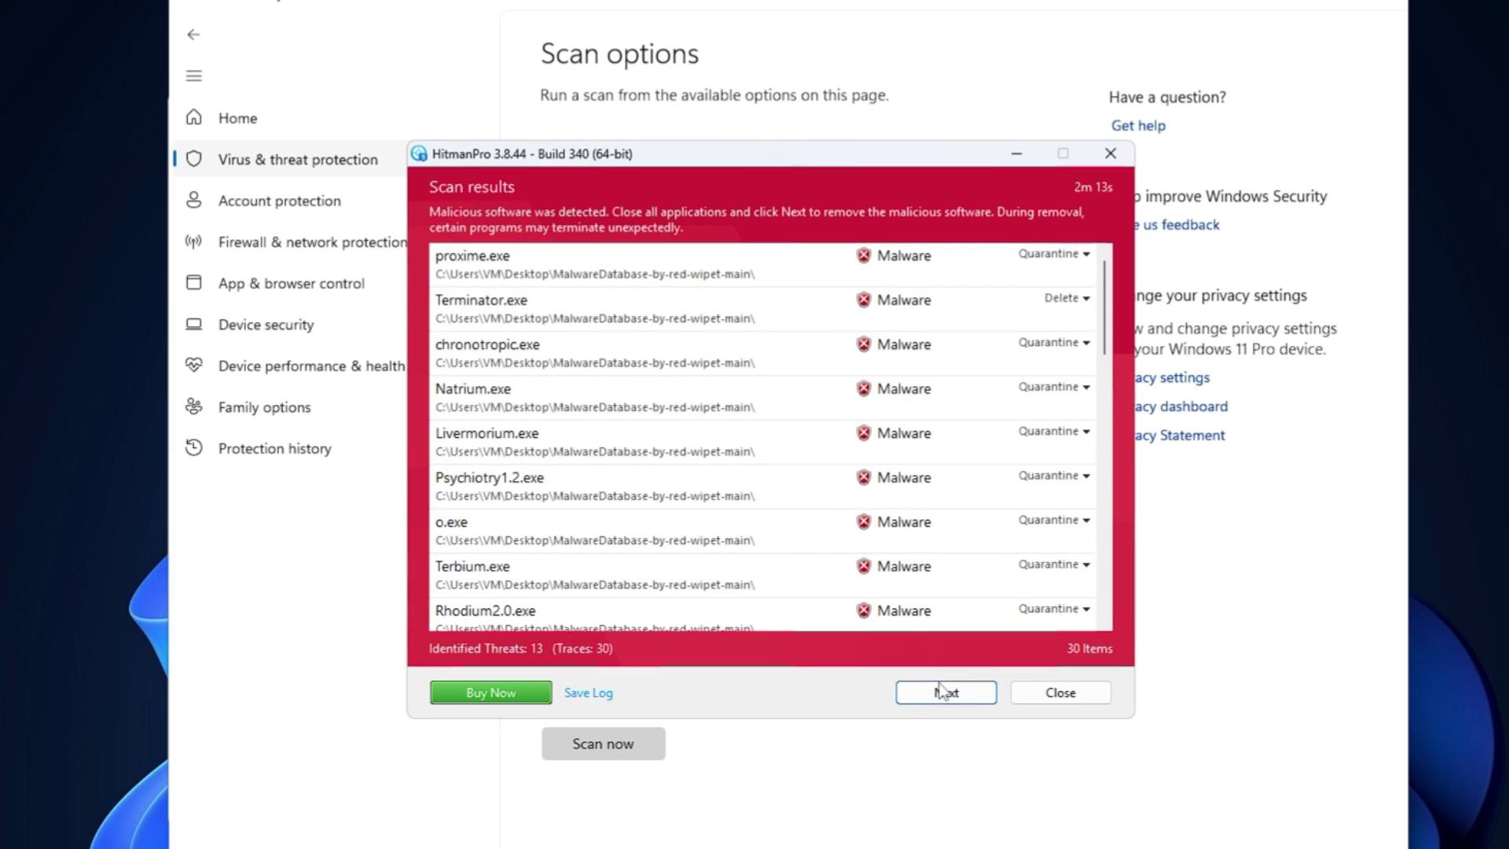
click(943, 691)
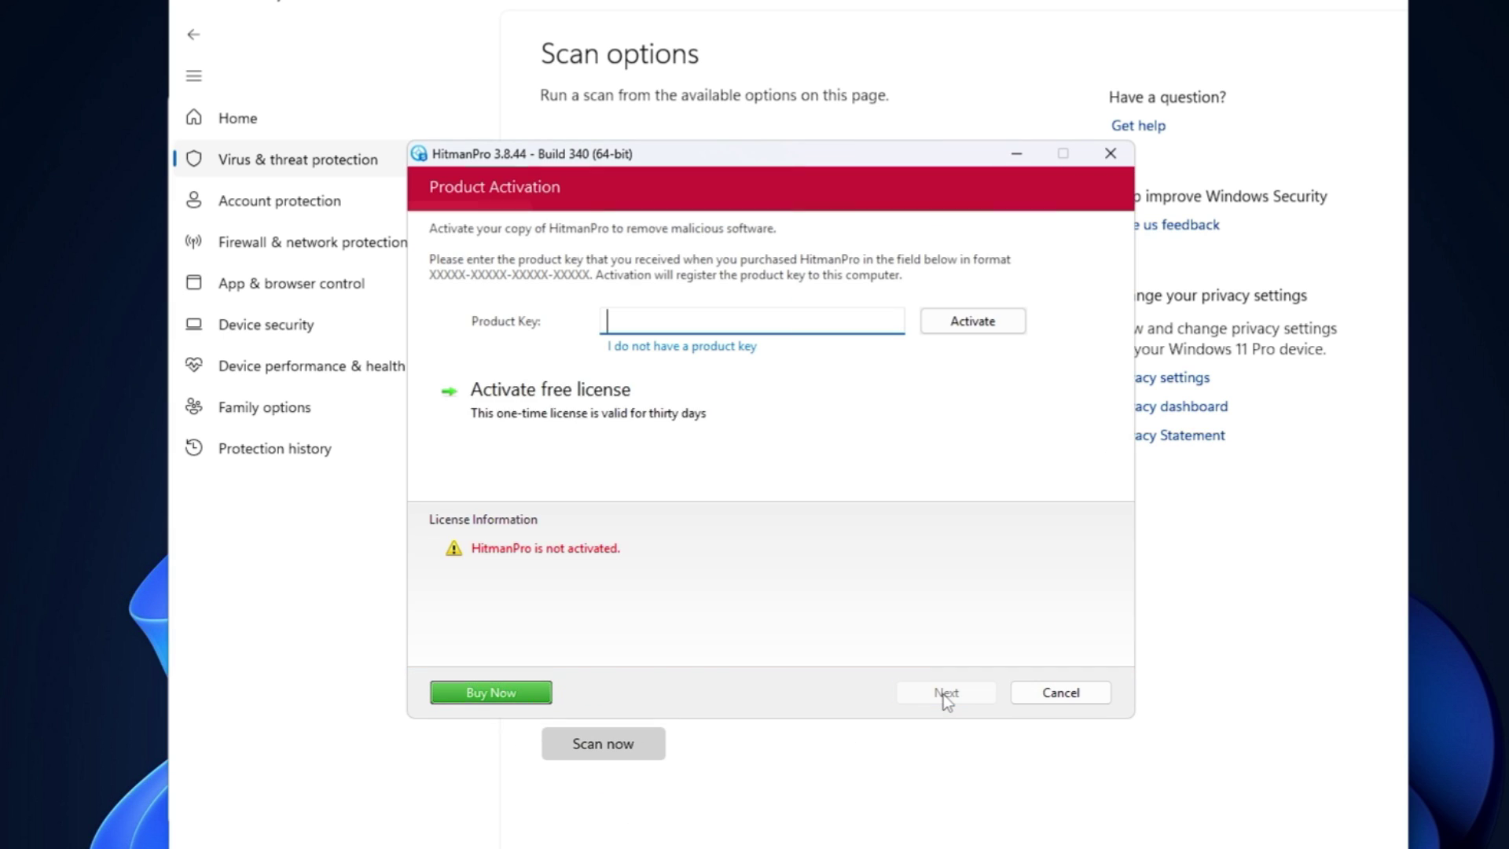
click(560, 405)
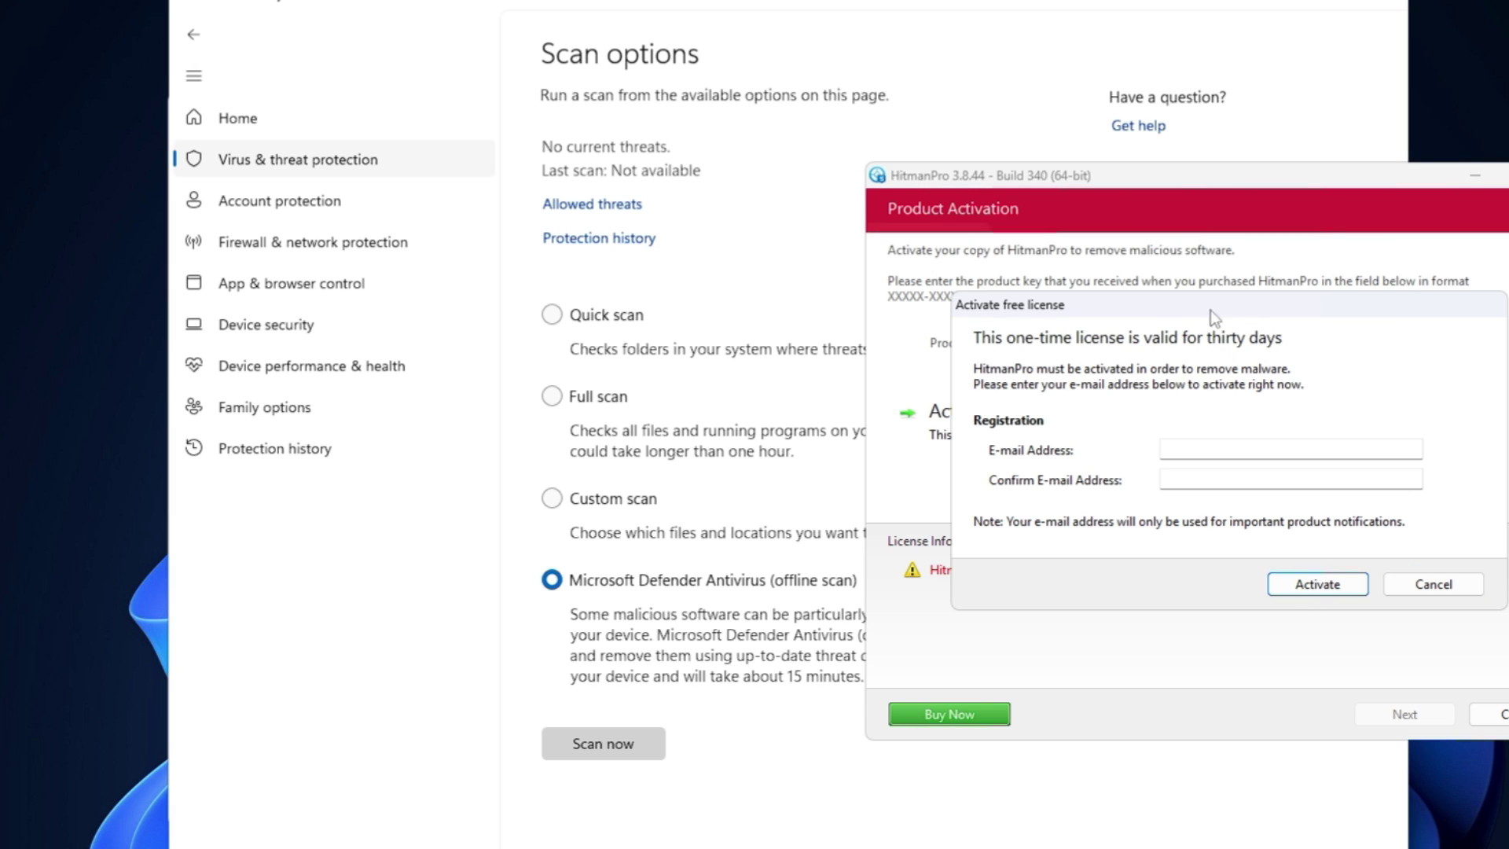
- Cancel HitmanPro activation and launch a Microsoft Defender Antivirus offline scan, confirming and approving UAC
click(1431, 585)
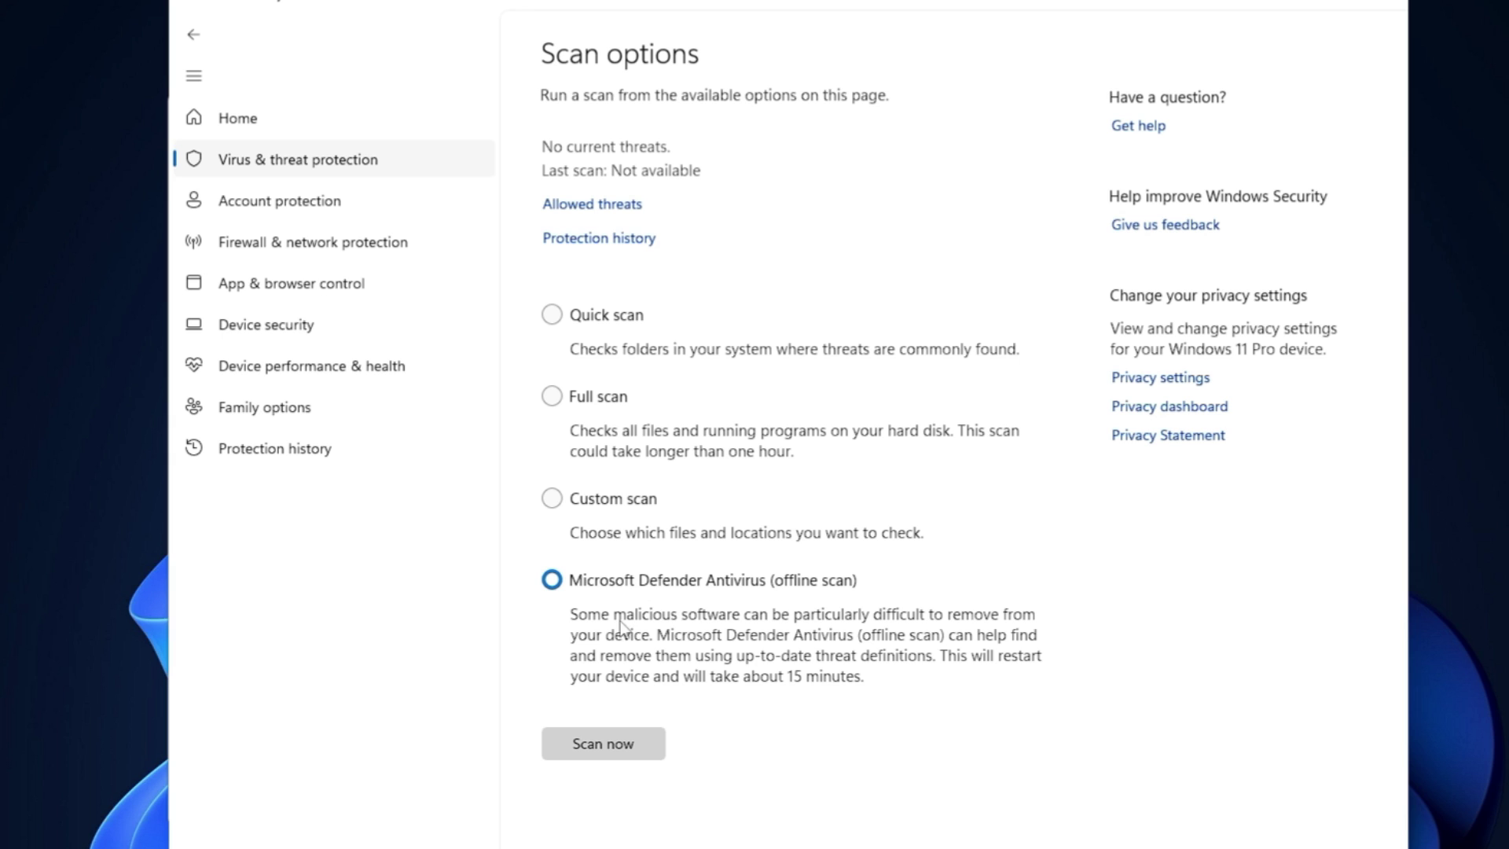
click(613, 742)
click(666, 526)
click(682, 628)
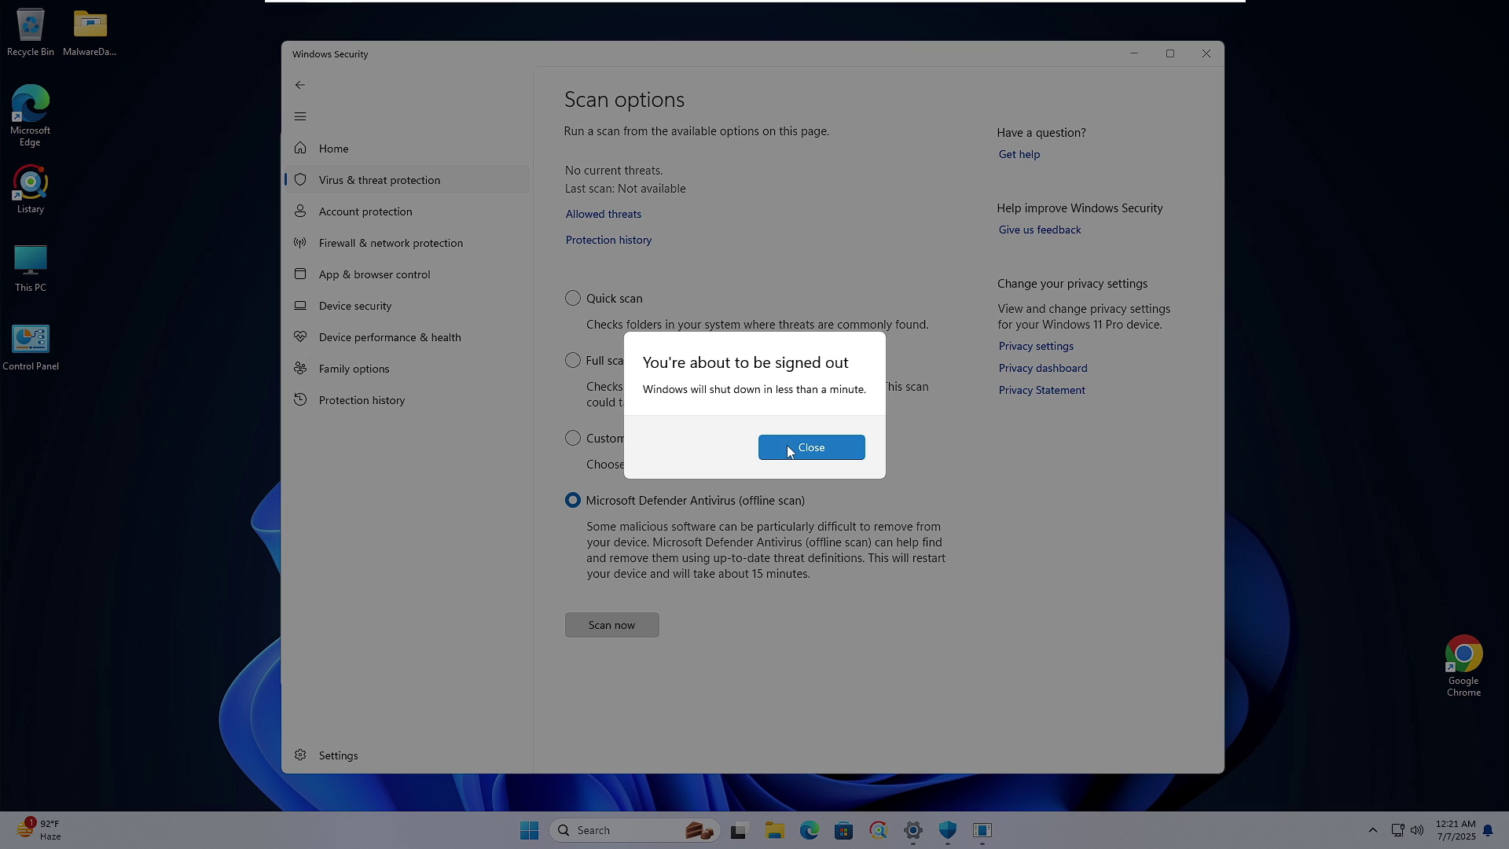